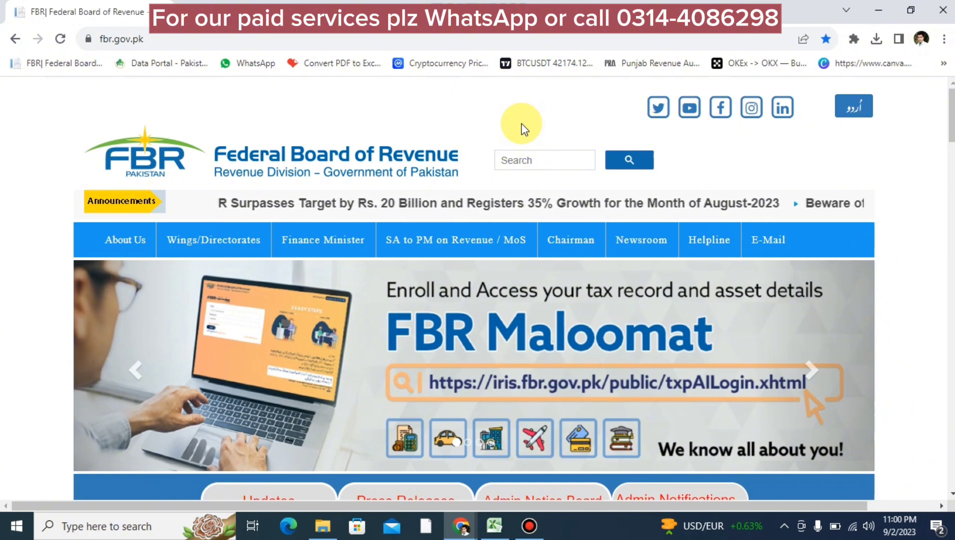
scroll(521, 129, "down", 1)
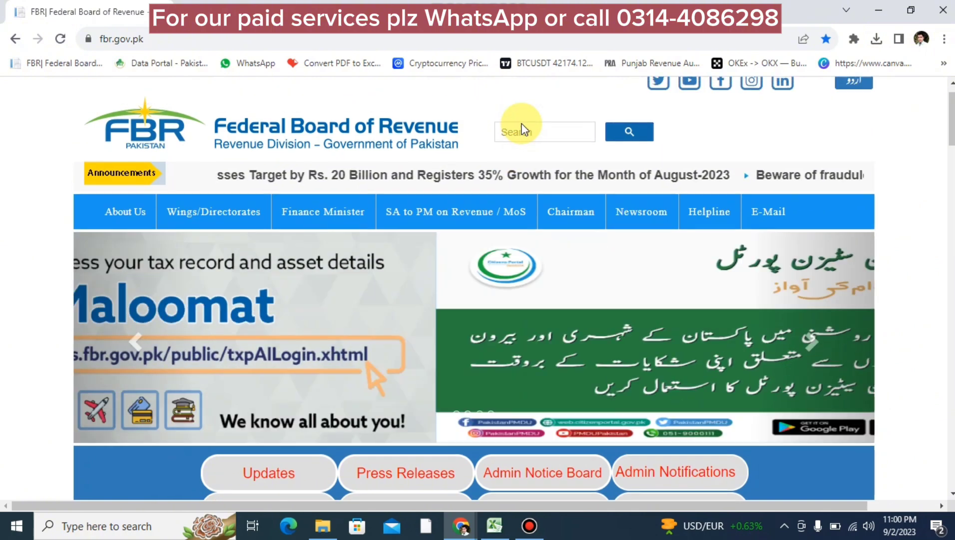
scroll(521, 129, "up", 1)
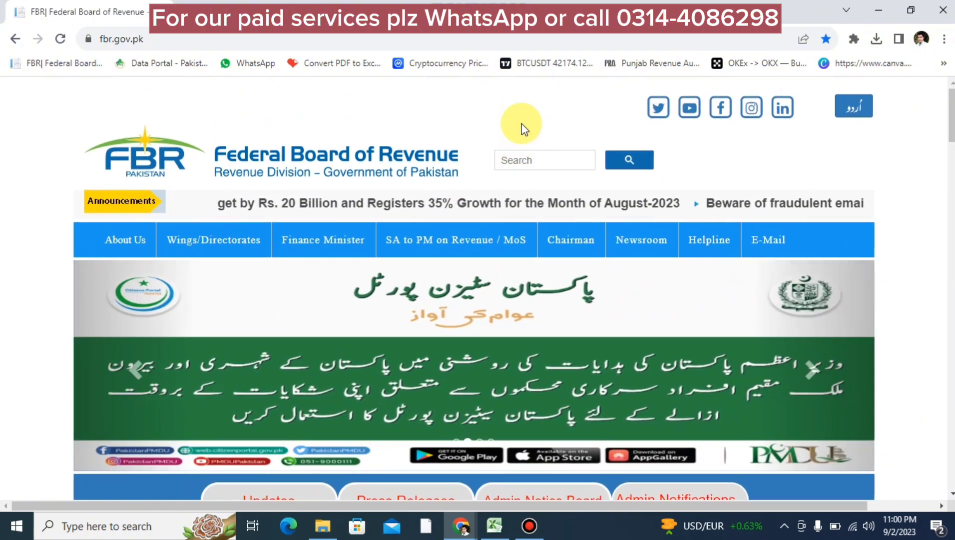
scroll(521, 129, "down", 1)
scroll(521, 129, "up", 1)
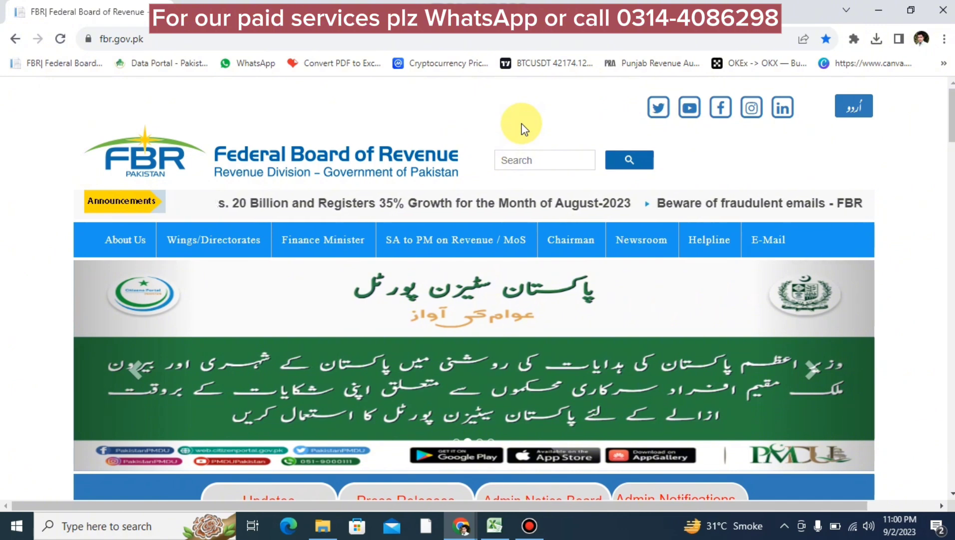
scroll(521, 129, "down", 1)
scroll(521, 129, "up", 1)
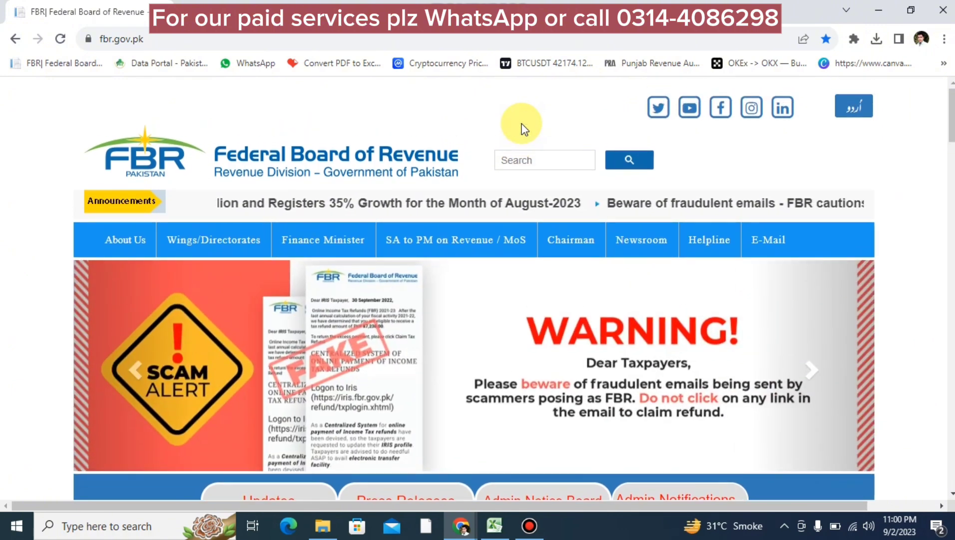
scroll(522, 129, "down", 1)
scroll(521, 129, "up", 1)
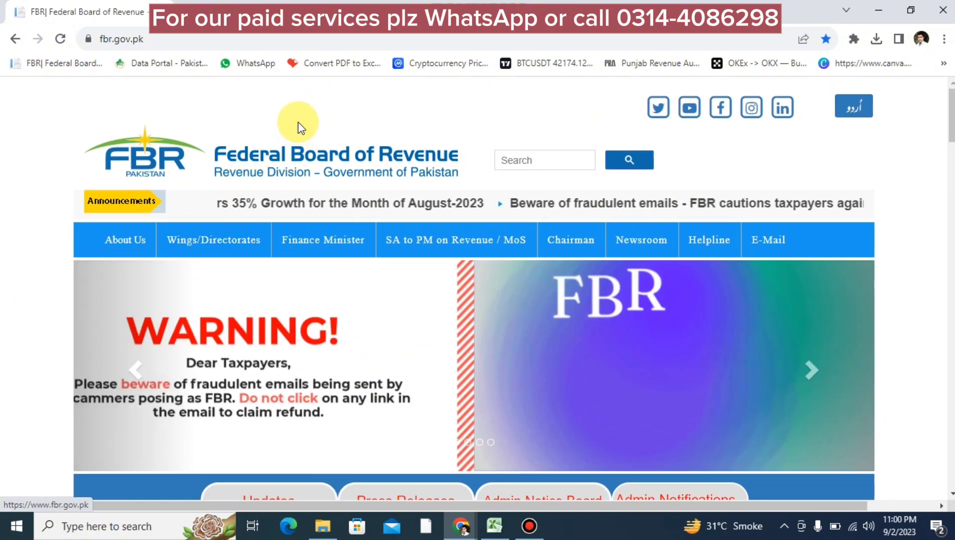
Open the IRIS income tax portal from the Online Services section of the FBR home page
scroll(298, 128, "down", 5)
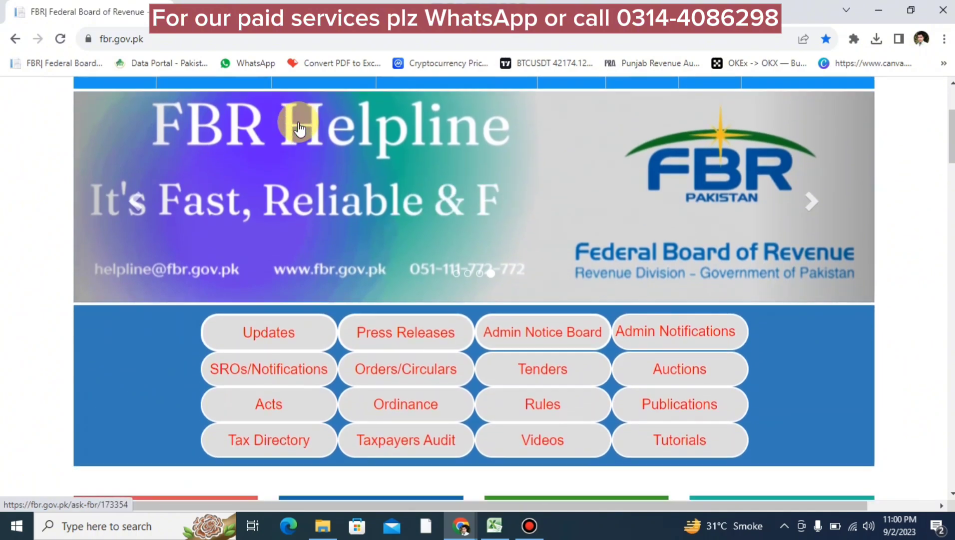
scroll(298, 128, "down", 3)
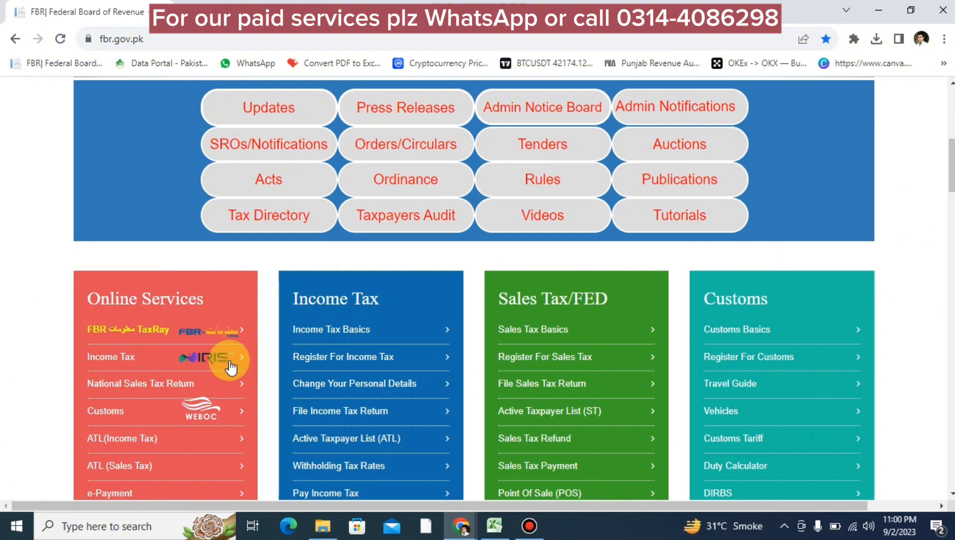
left_click(180, 364)
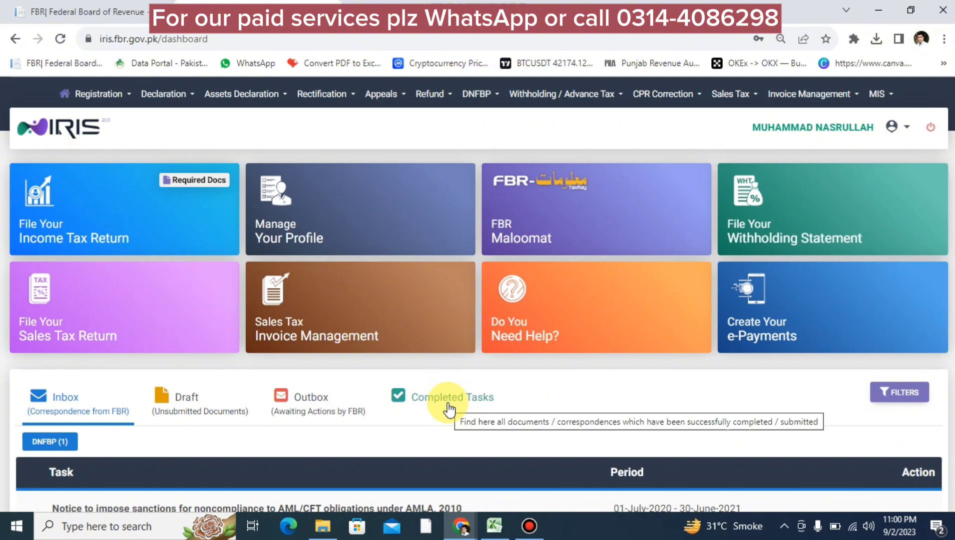
Delete the unsubmitted 114(1) return of income for tax year 2023 from the drafts
scroll(170, 427, "down", 3)
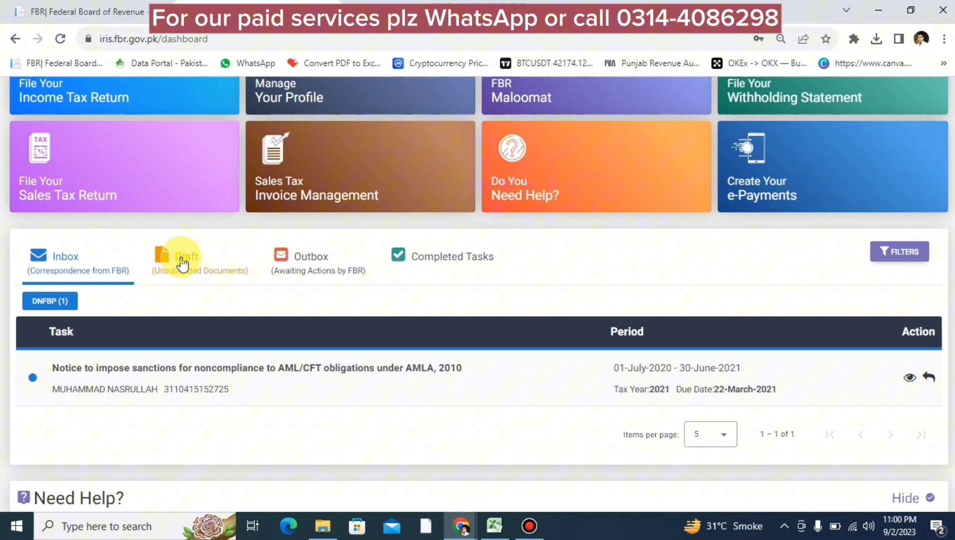
left_click(183, 264)
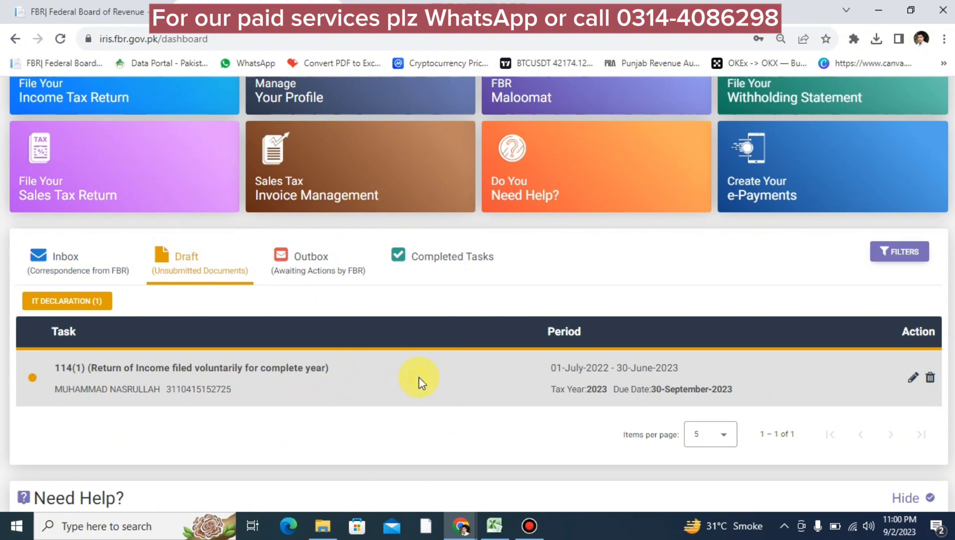
left_click(930, 378)
left_click(446, 365)
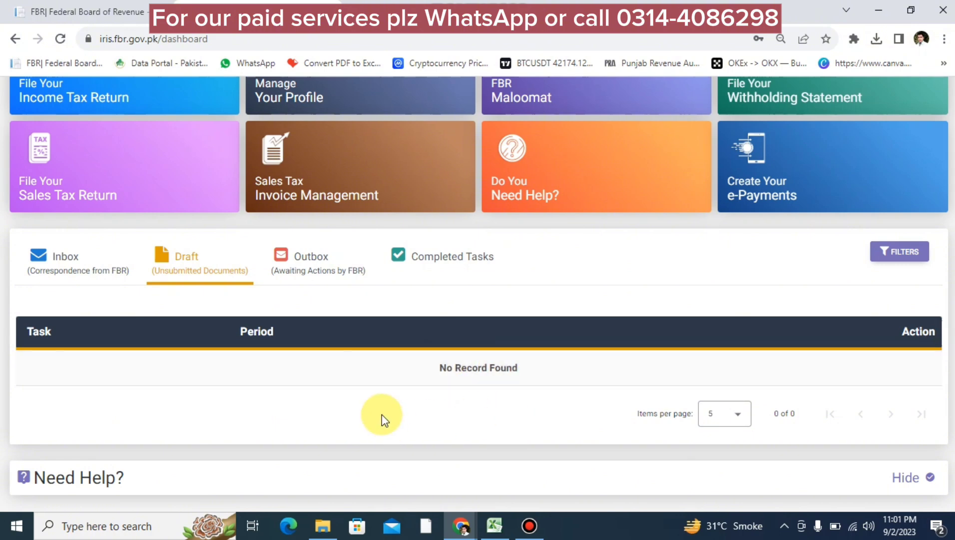
Duplicate the IRIS dashboard in a second browser tab
scroll(387, 377, "up", 2)
scroll(388, 377, "down", 1)
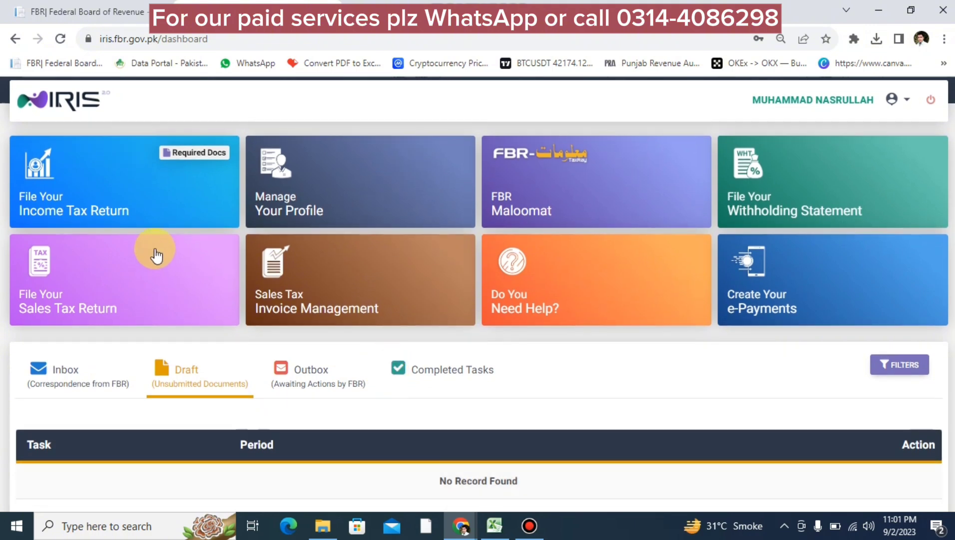
right_click(264, 6)
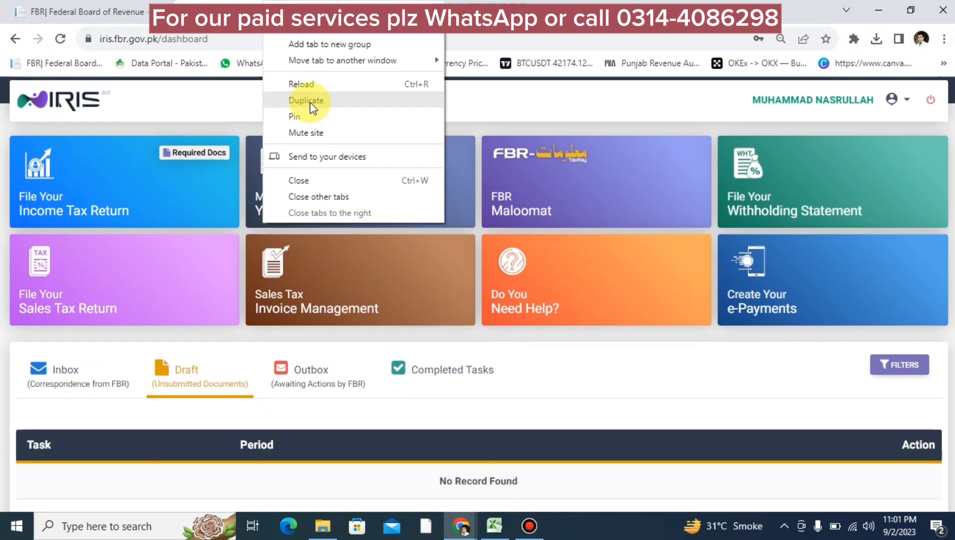
left_click(311, 103)
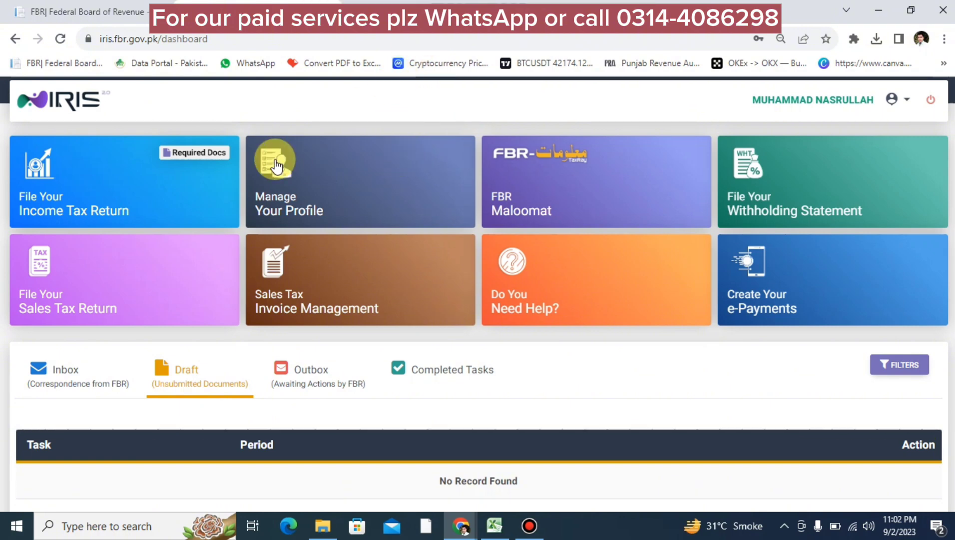
Start a normal income tax return for tax period 2023
left_click(162, 190)
left_click(487, 314)
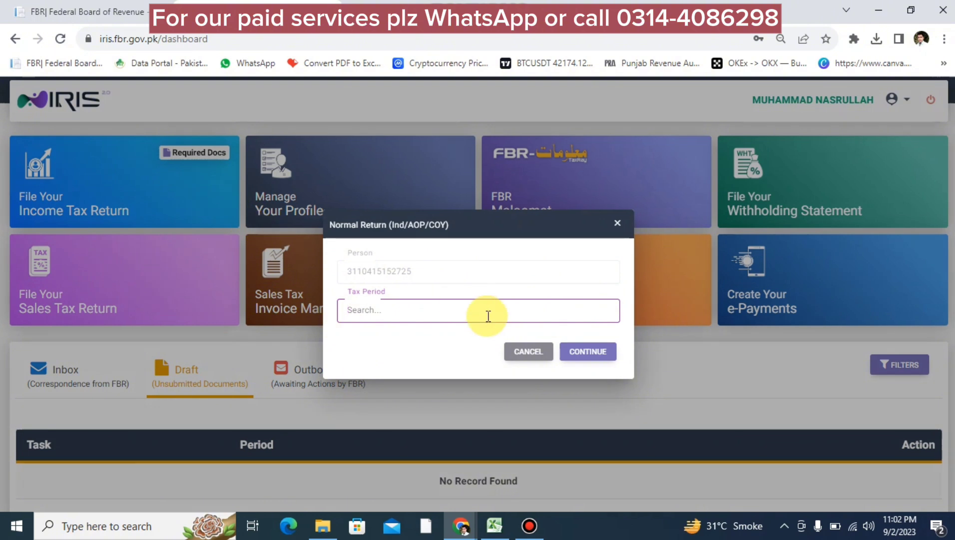
type("2023")
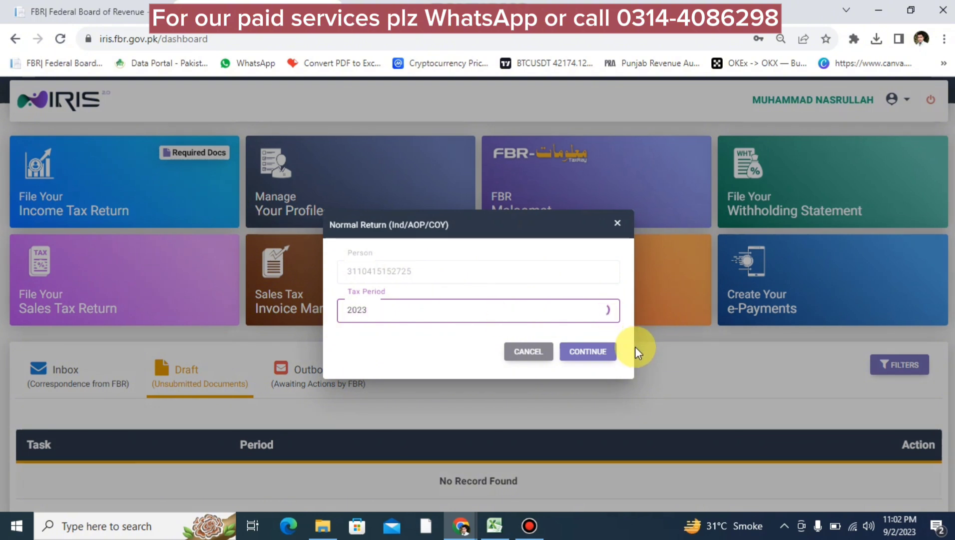
left_click(547, 334)
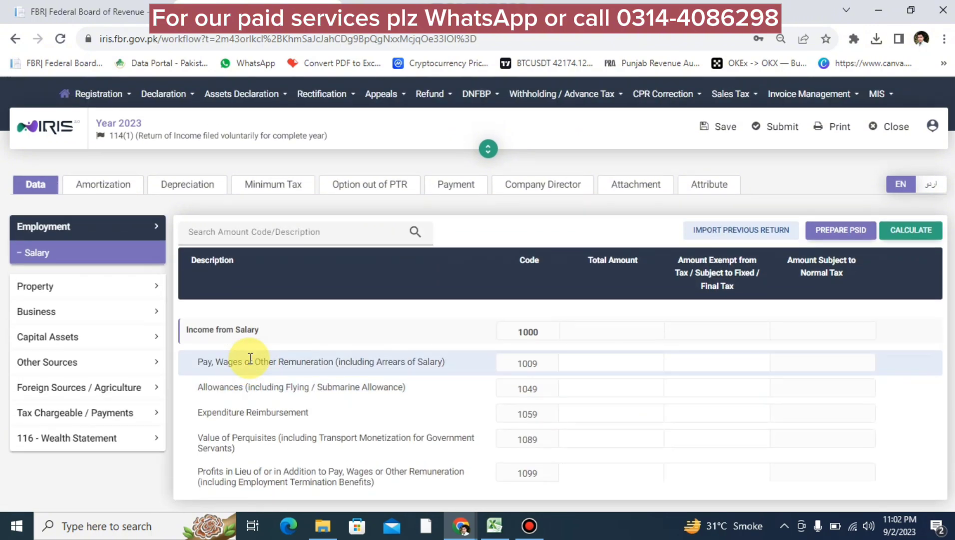
Open Personal Assets / Liabilities in the 2023 wealth statement and review the listed assets and net assets
left_click(85, 444)
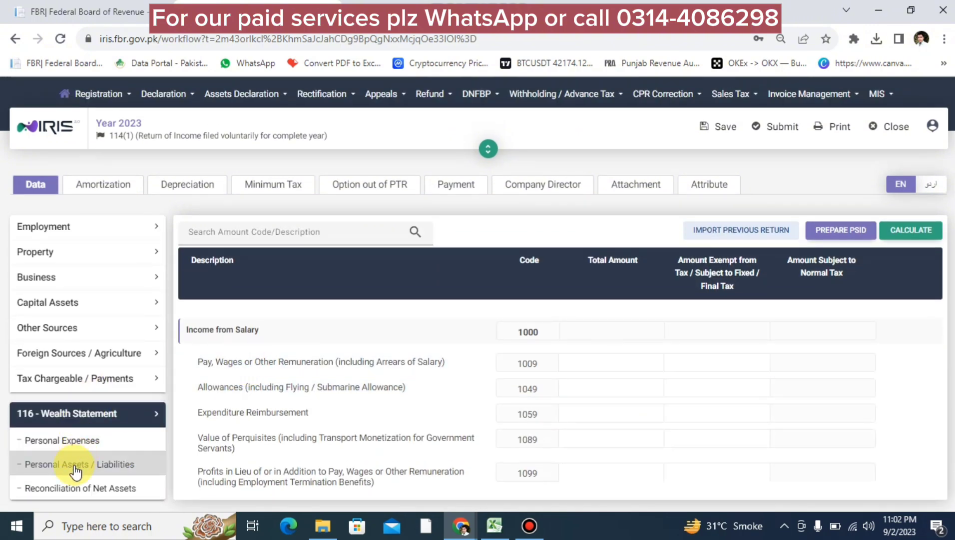
left_click(71, 465)
scroll(649, 476, "down", 5)
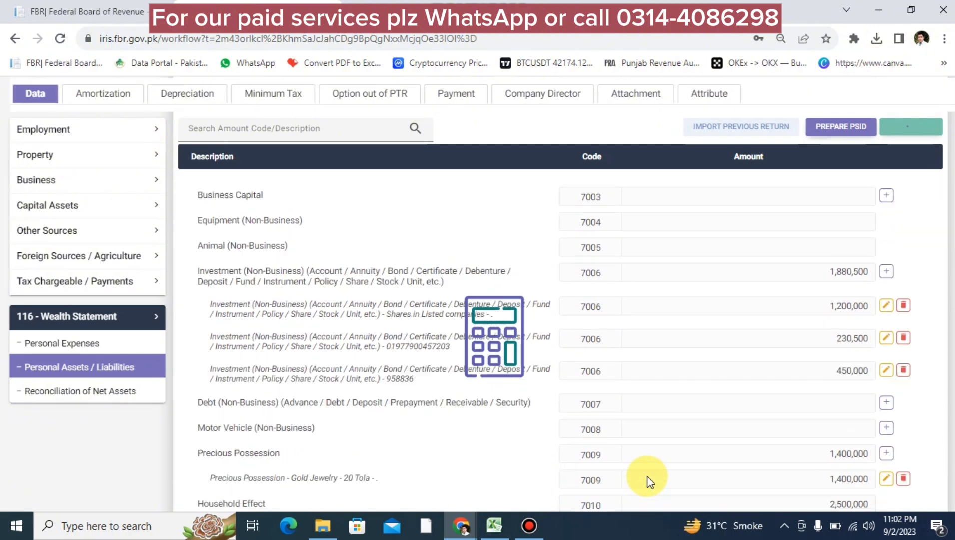
scroll(649, 477, "up", 5)
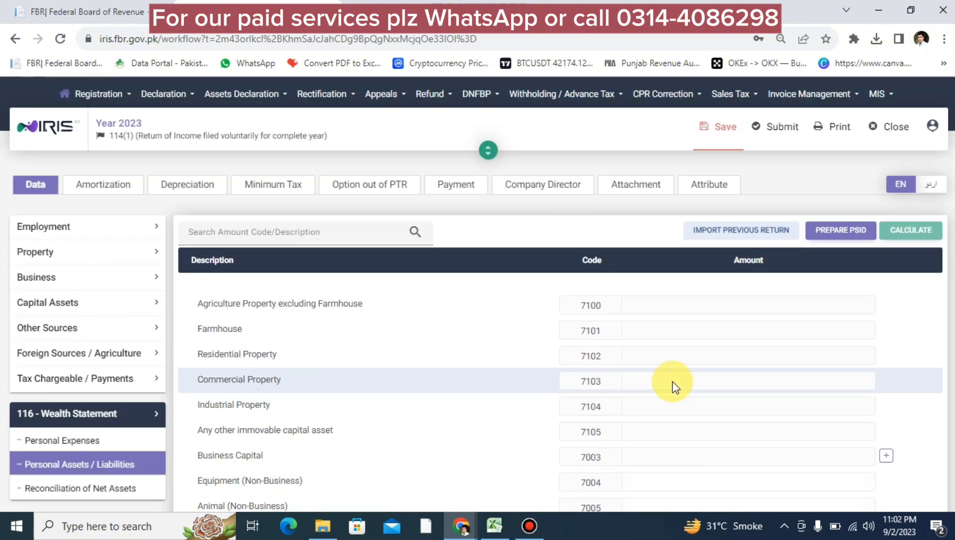
scroll(673, 382, "down", 10)
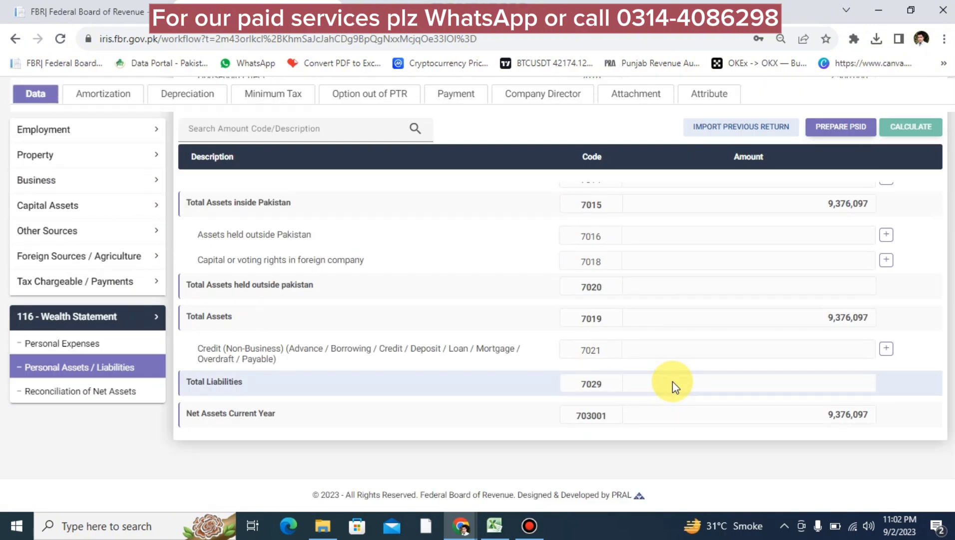
Check the Reconciliation of Net Assets for the unreconciled amount and asset change, and return to Personal Assets / Liabilities
left_click(73, 400)
scroll(622, 370, "down", 6)
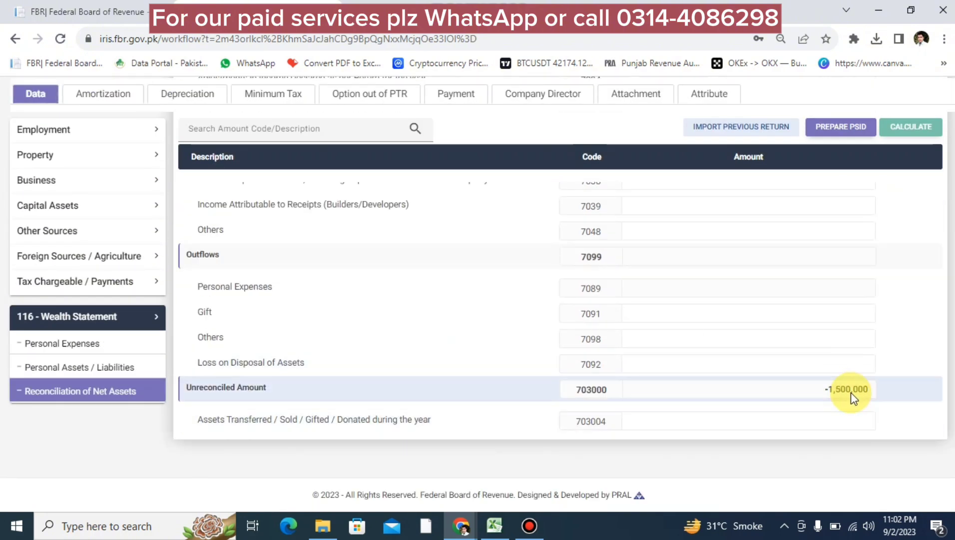
scroll(825, 398, "up", 8)
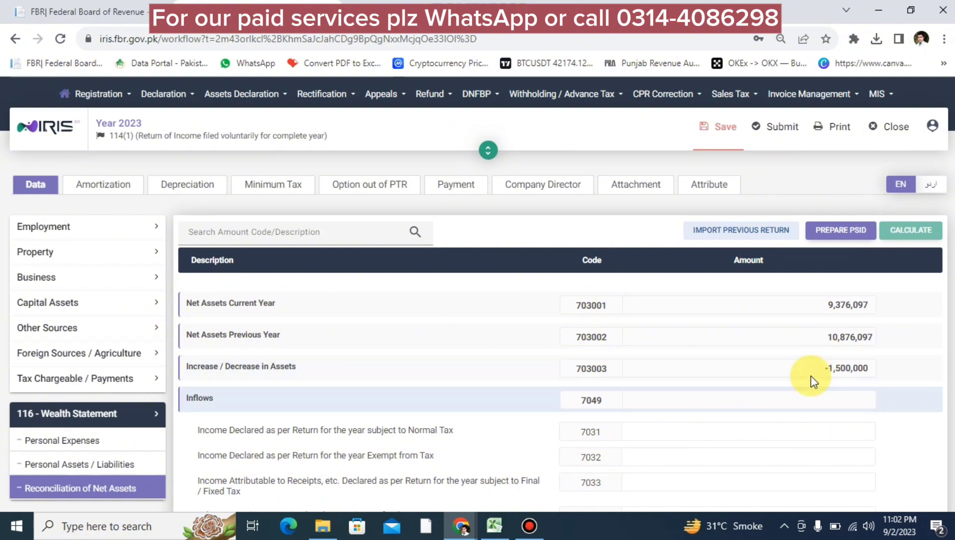
left_click(120, 461)
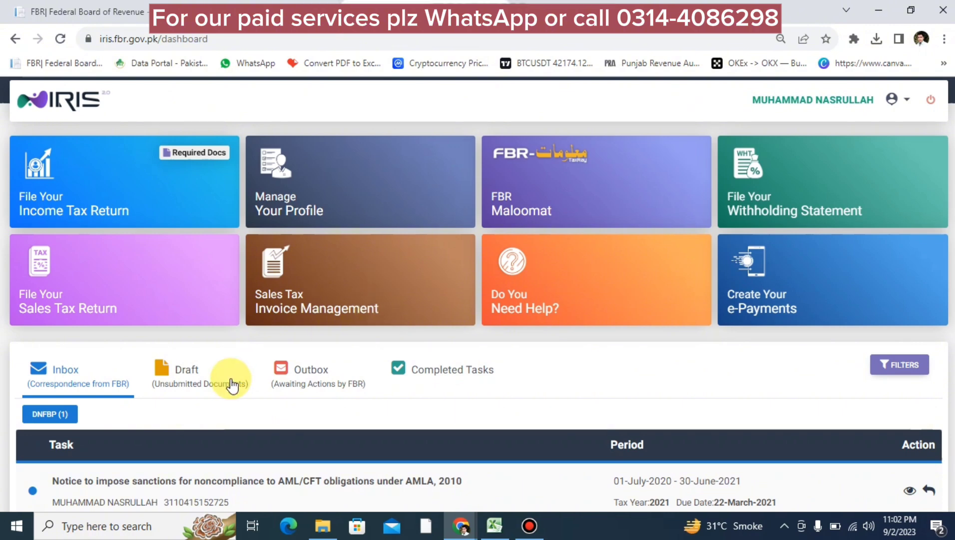
In the duplicated dashboard, open the completed 114(1) declaration for tax year 2022
left_click(445, 385)
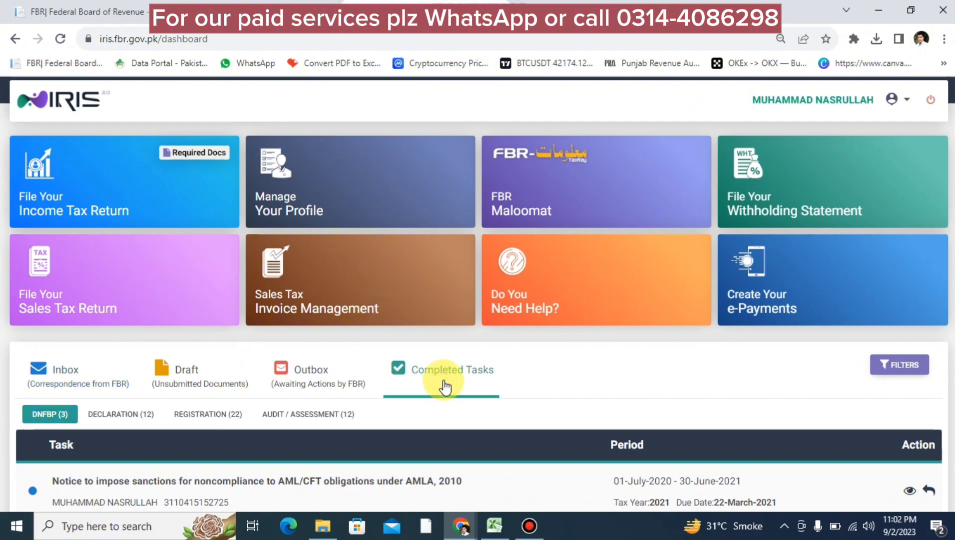
scroll(443, 382, "down", 3)
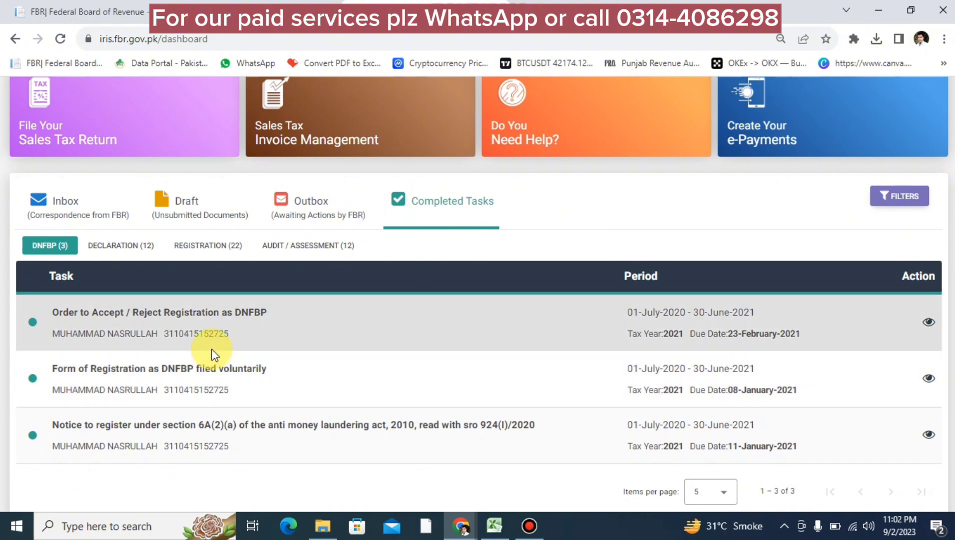
left_click(131, 247)
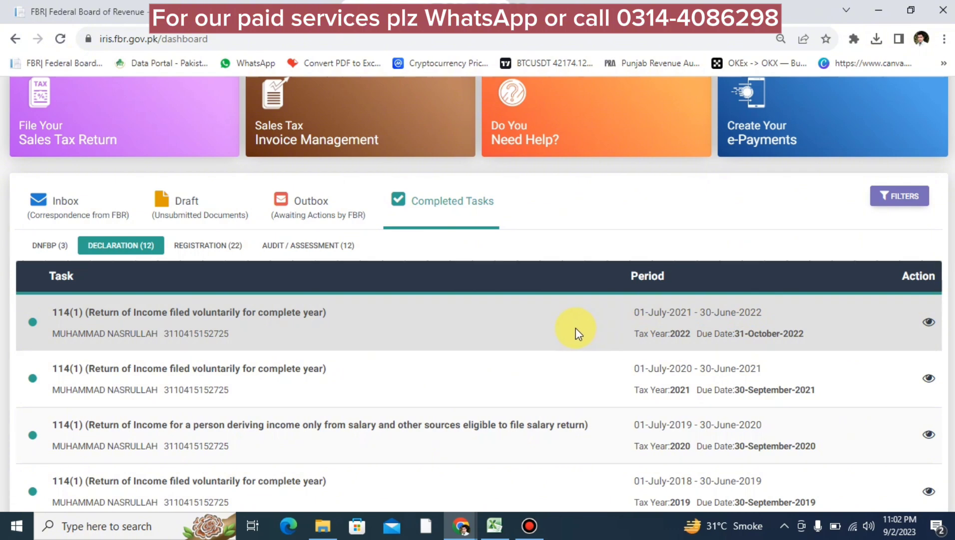
left_click(576, 327)
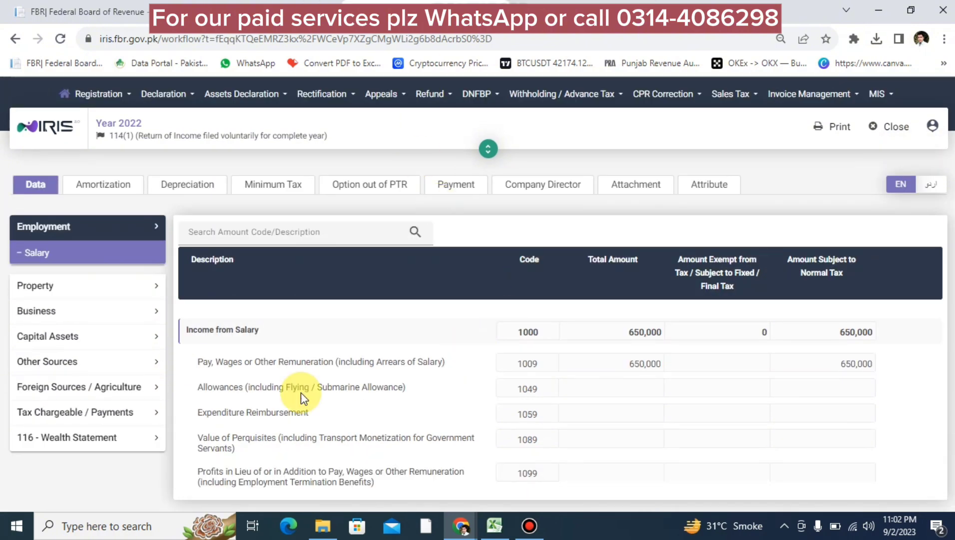
Examine the residential property entry under Personal Assets / Liabilities in the 2022 wealth statement
left_click(45, 439)
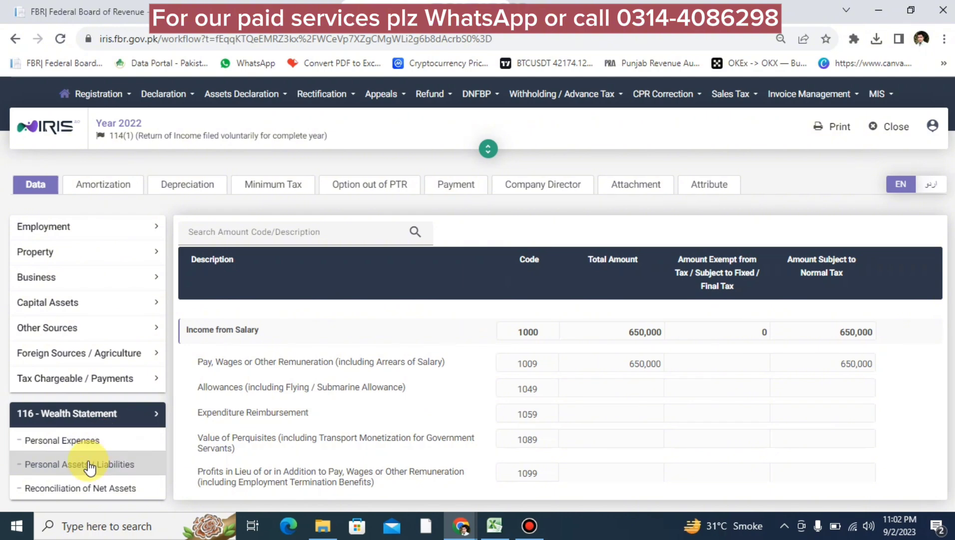
left_click(90, 465)
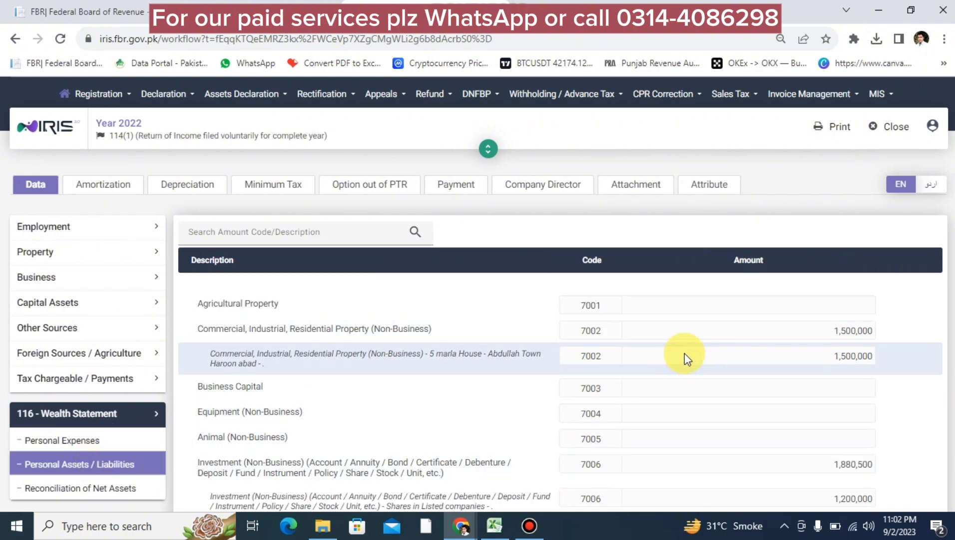
left_click(822, 356)
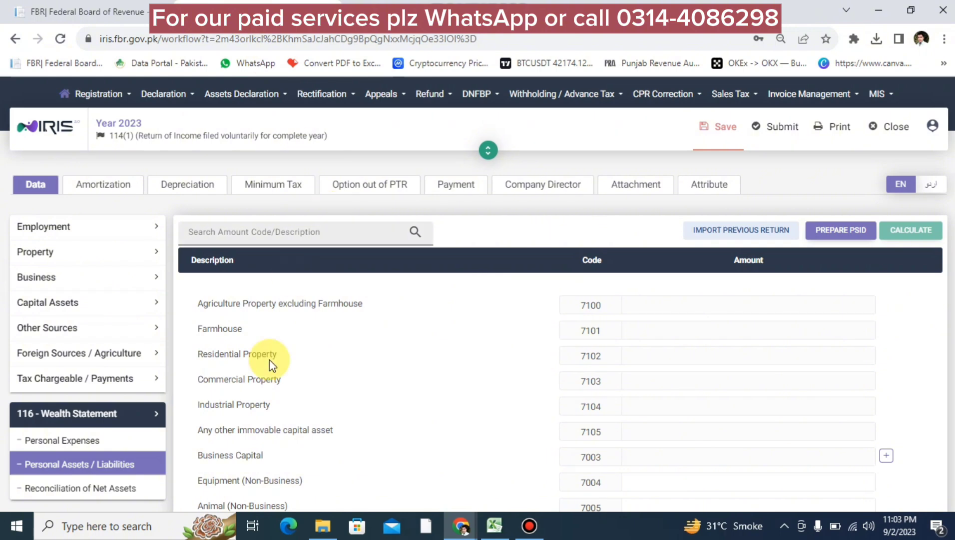
Review the Personal Assets / Liabilities list in the 2023 return and compare its property rows with the 2022 entries
scroll(256, 450, "down", 8)
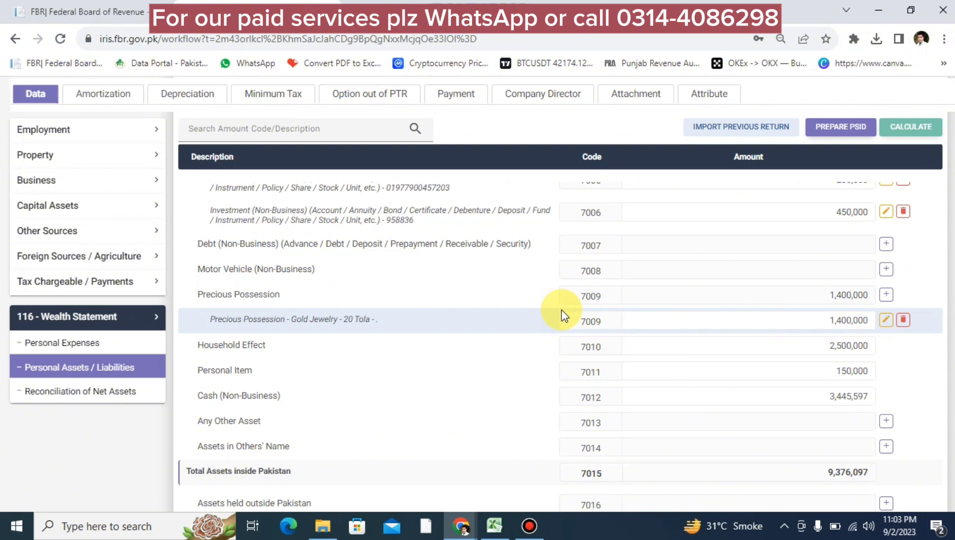
scroll(414, 284, "up", 8)
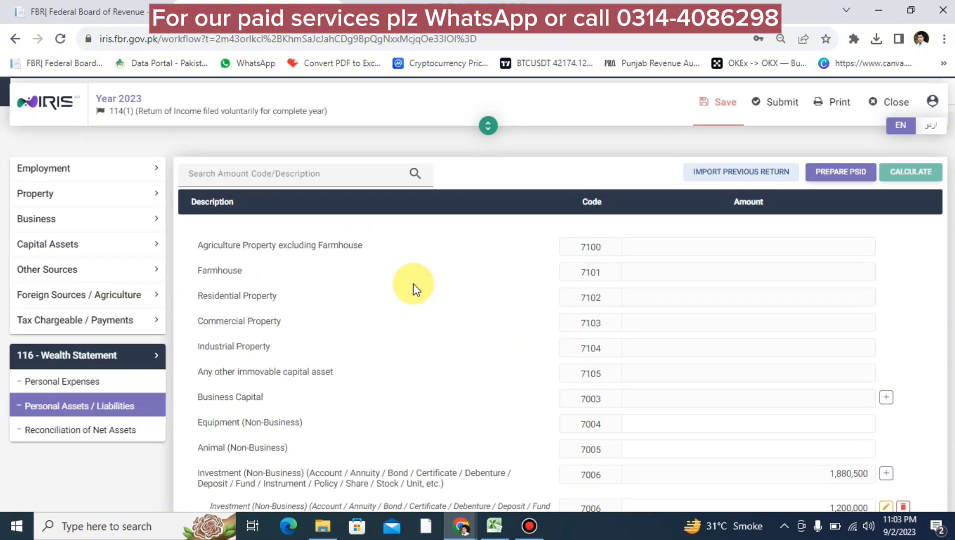
scroll(414, 284, "up", 1)
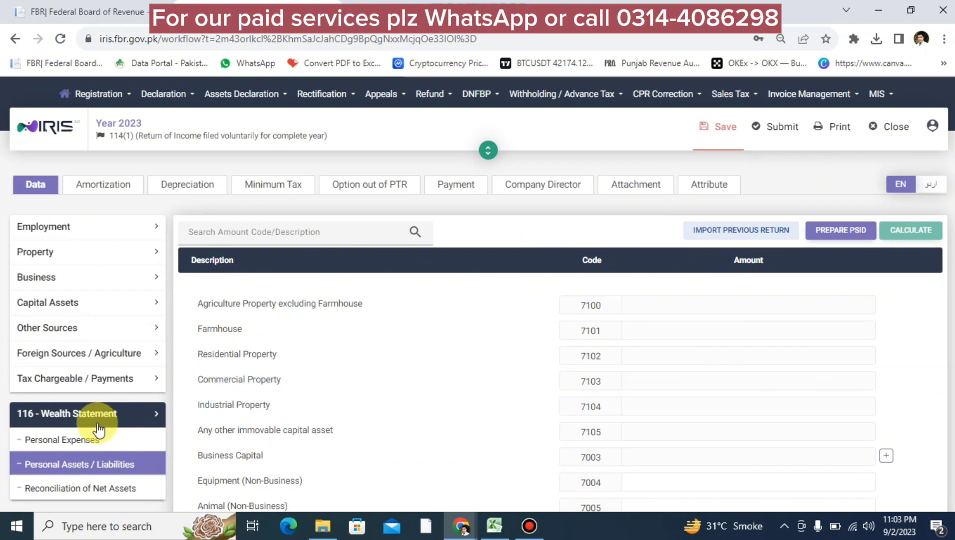
Open Capital Assets u/s 7E under Tax Chargeable / Payments in the 2023 return and compare its property rows with the 2022 statement
left_click(70, 384)
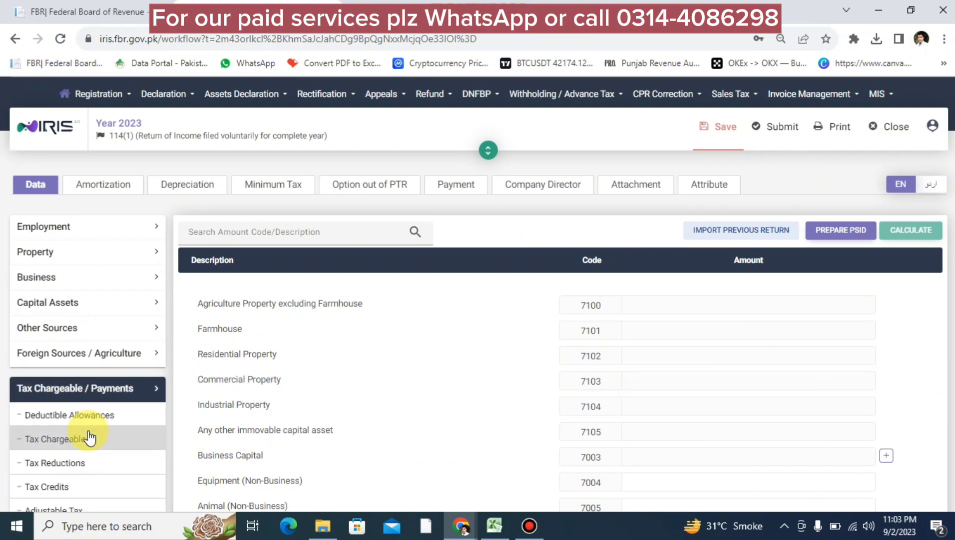
scroll(87, 435, "down", 5)
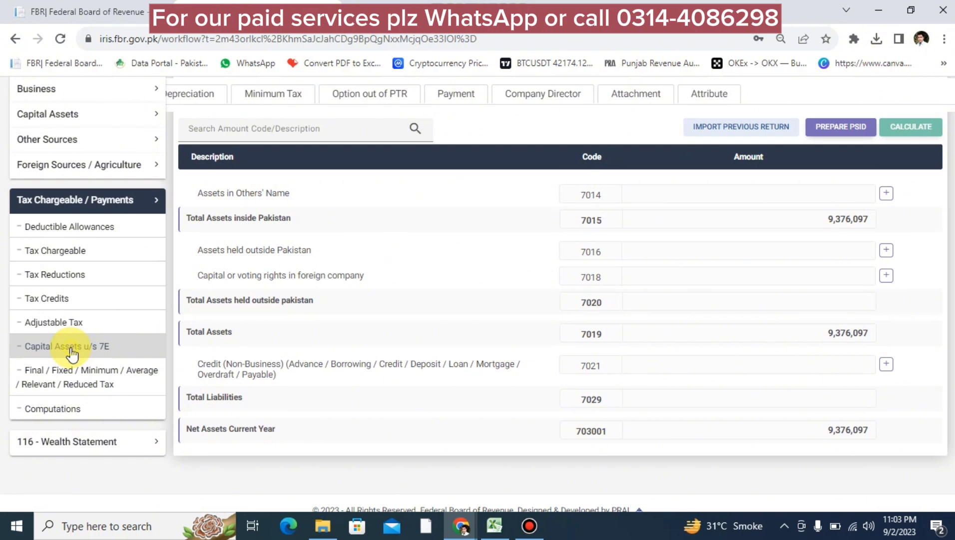
left_click(72, 353)
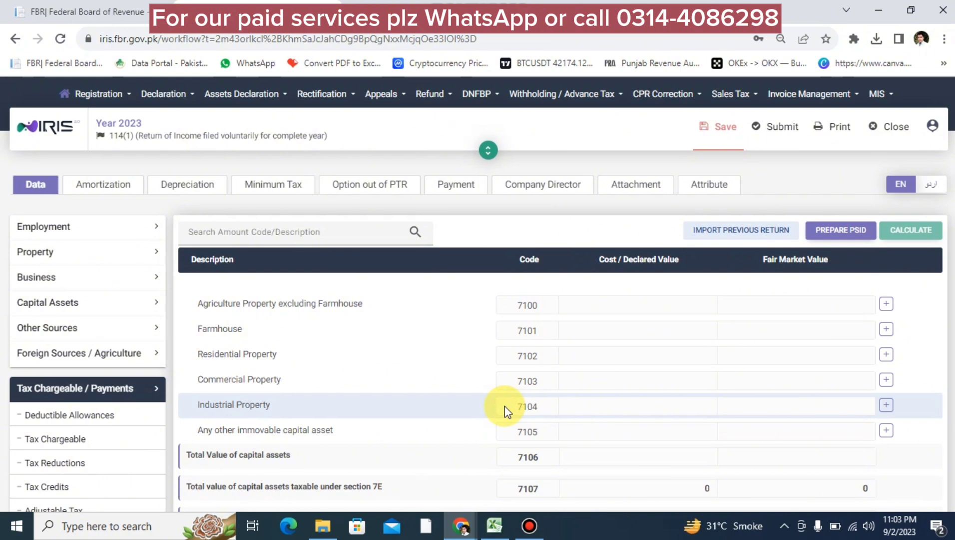
scroll(294, 417, "down", 3)
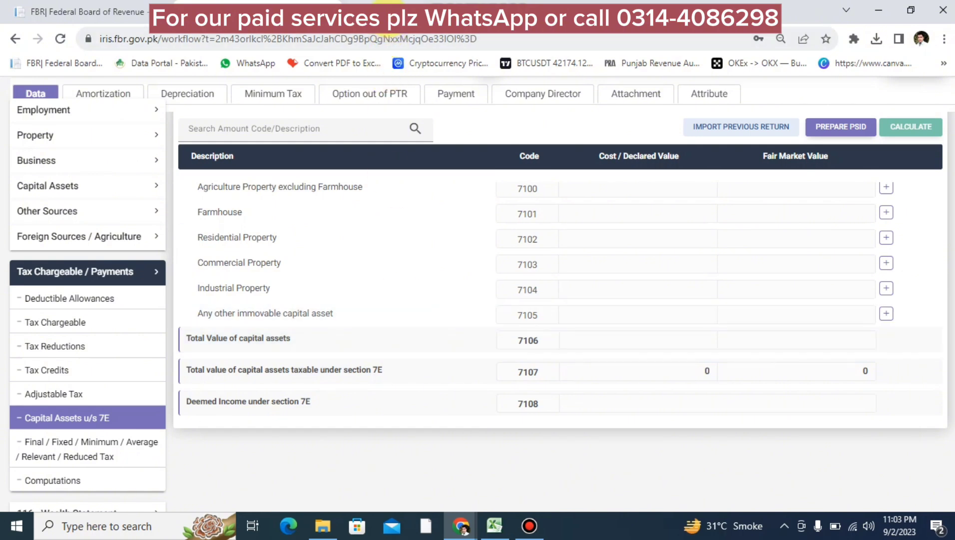
left_click(391, 4)
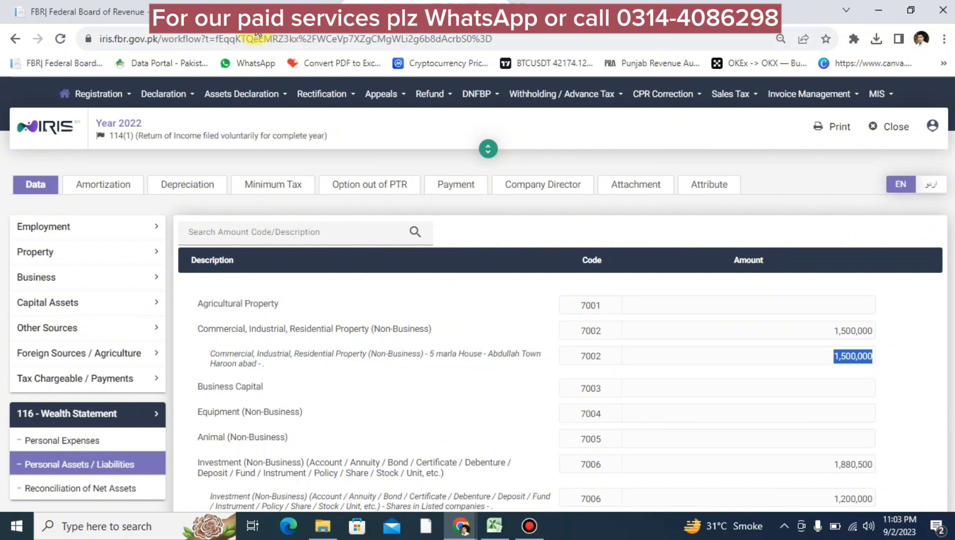
left_click(247, 10)
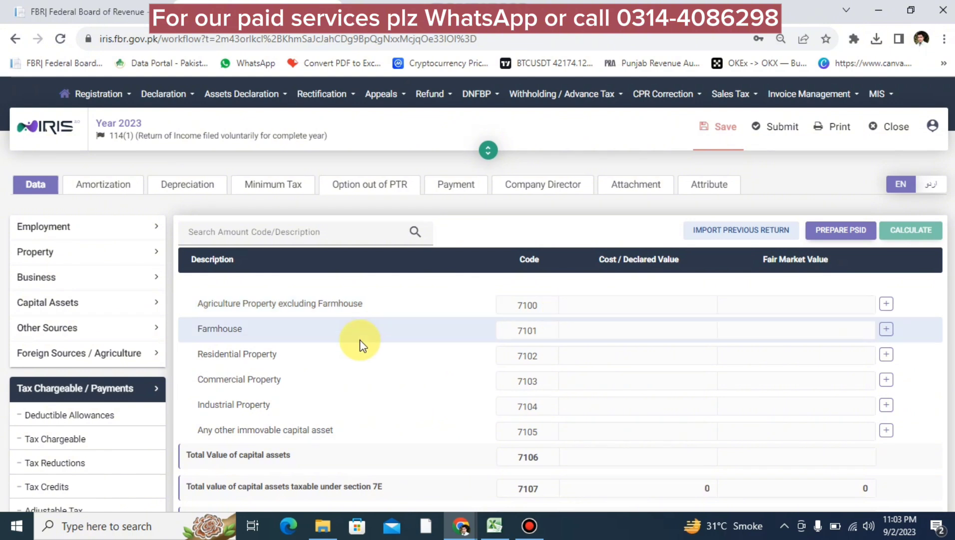
Start an Agriculture Property excluding Farmhouse entry with measurement Other, total area 1, a placeholder address of repeated b's and town Abbottabad Abbottabad
left_click(886, 304)
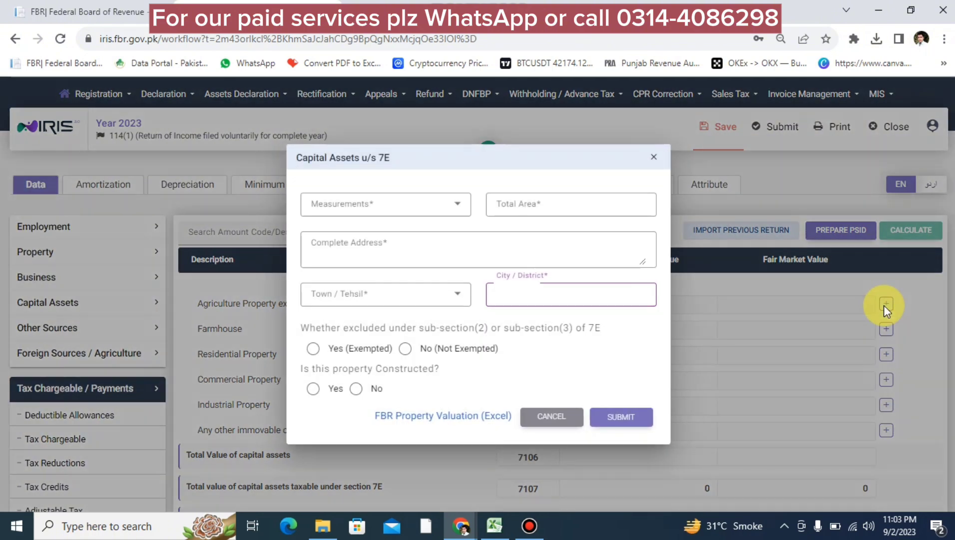
left_click(433, 215)
left_click(380, 244)
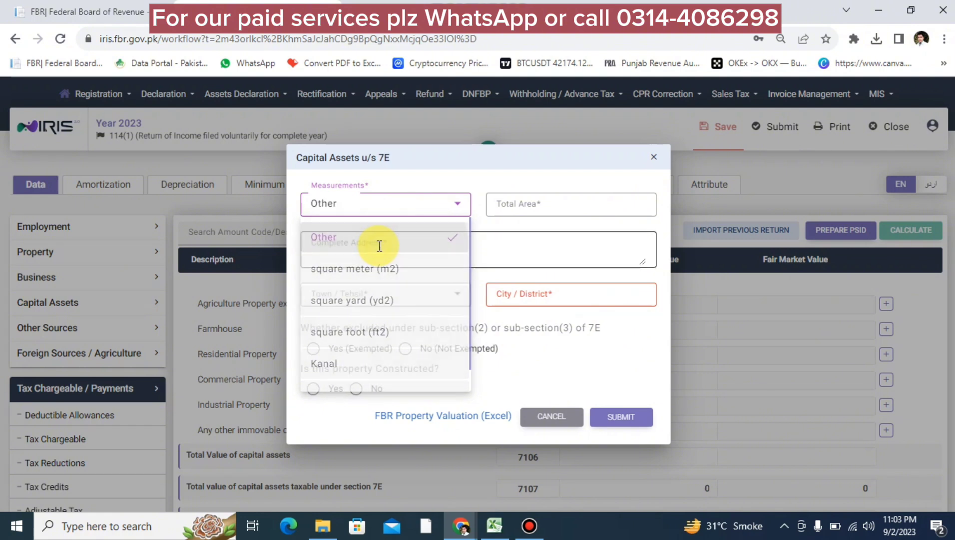
left_click(528, 205)
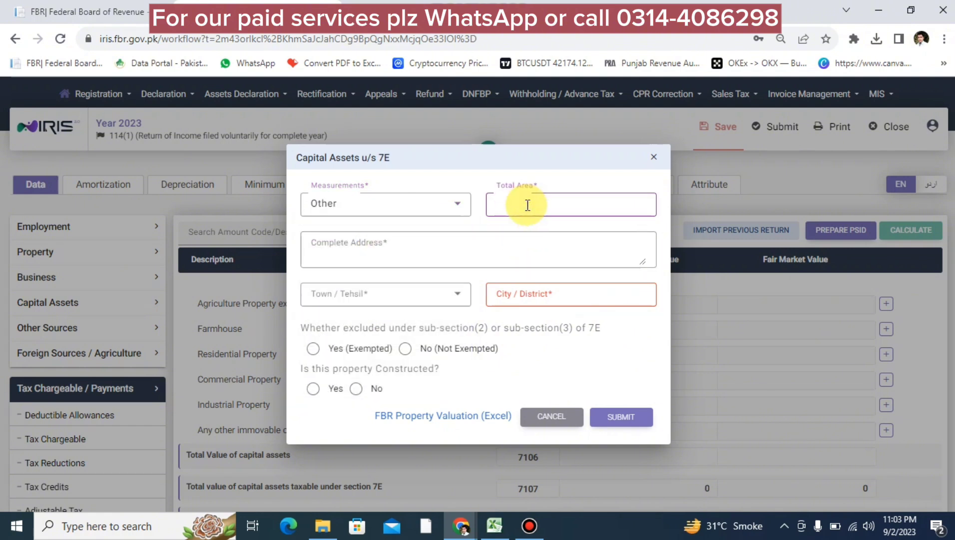
type("1")
key("Tab")
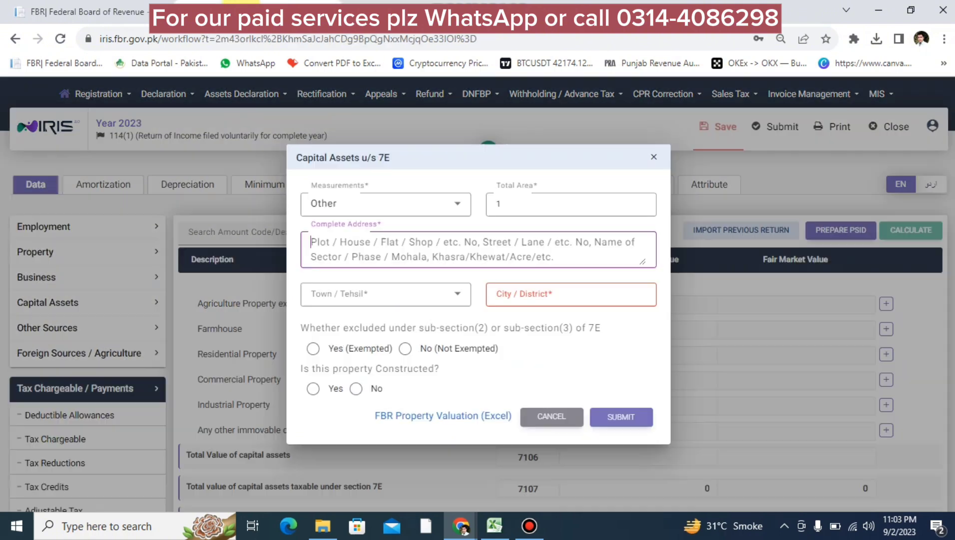
left_click(351, 241)
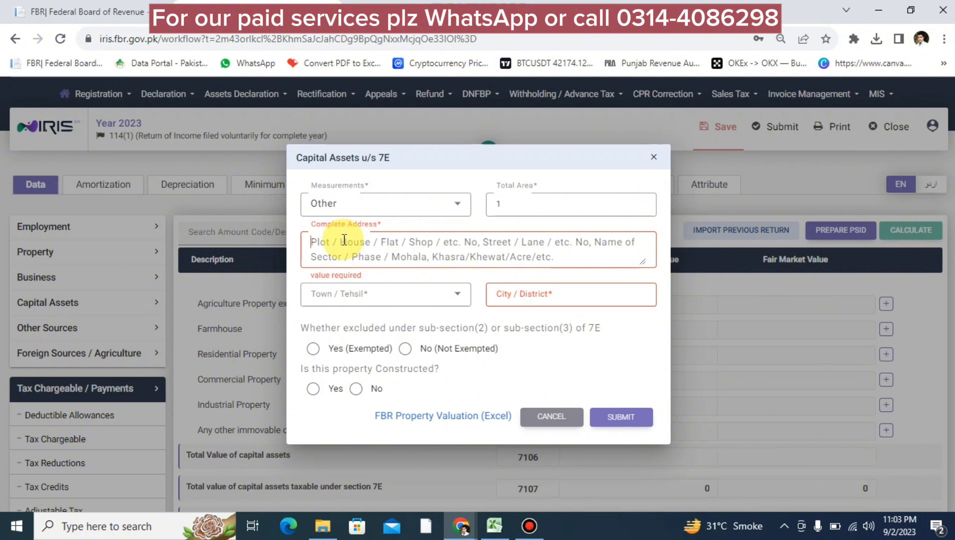
type("bbbbbbbbbbbbbbbb")
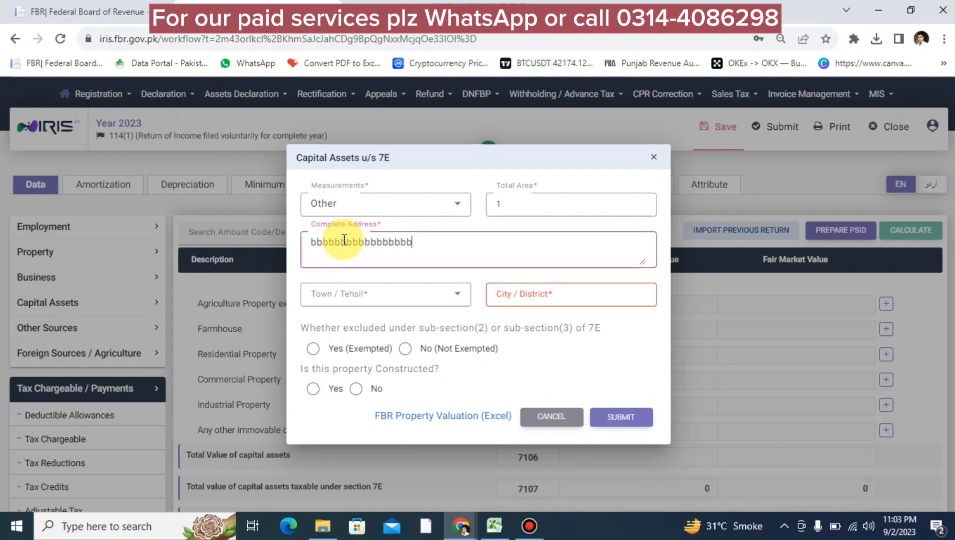
left_click(347, 293)
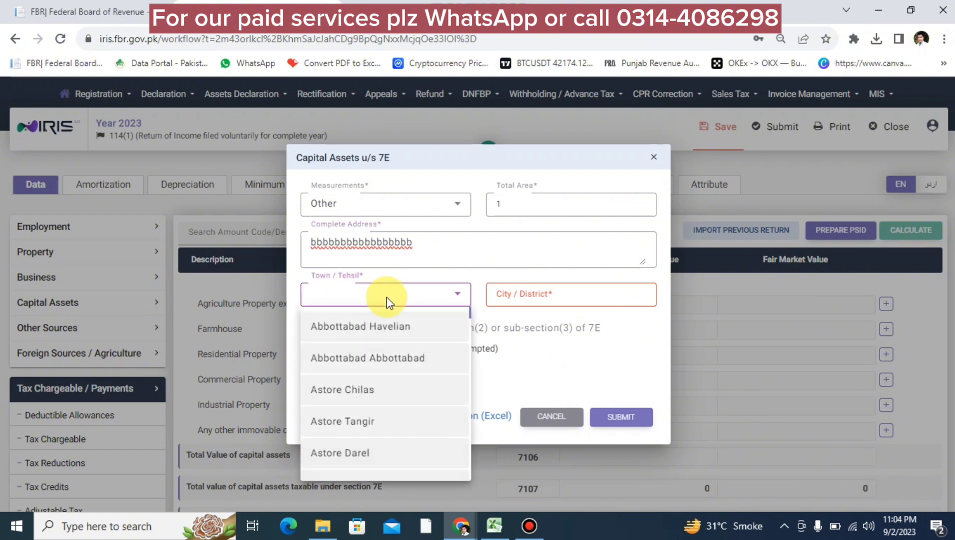
left_click(388, 357)
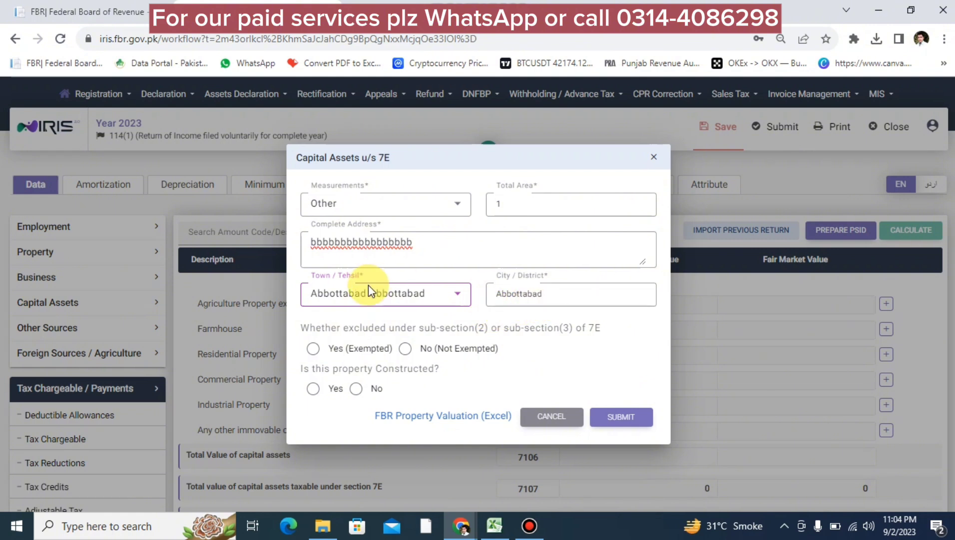
Submit the property as exempted and not constructed, with the reason Person excluded by Federal Government under sub-section (3) of Section 7E
left_click(314, 348)
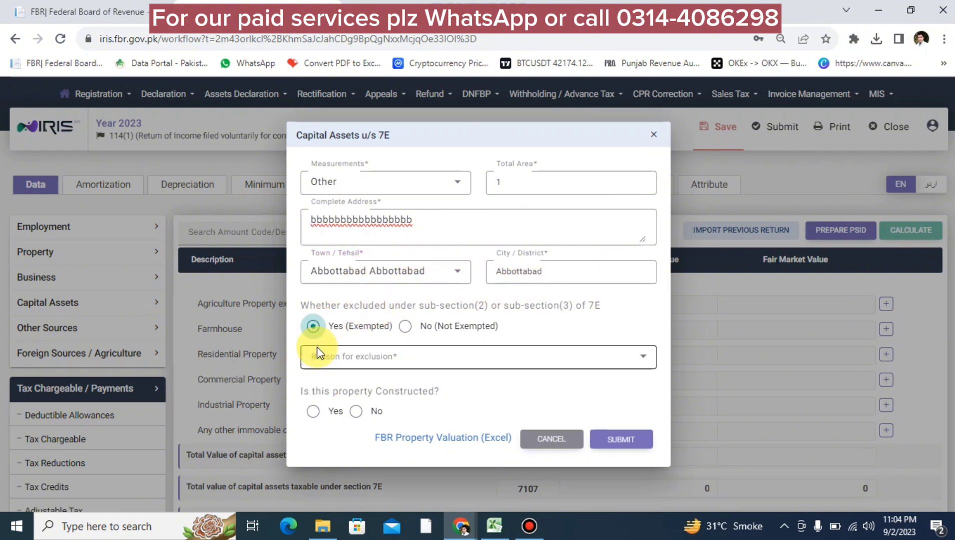
left_click(355, 411)
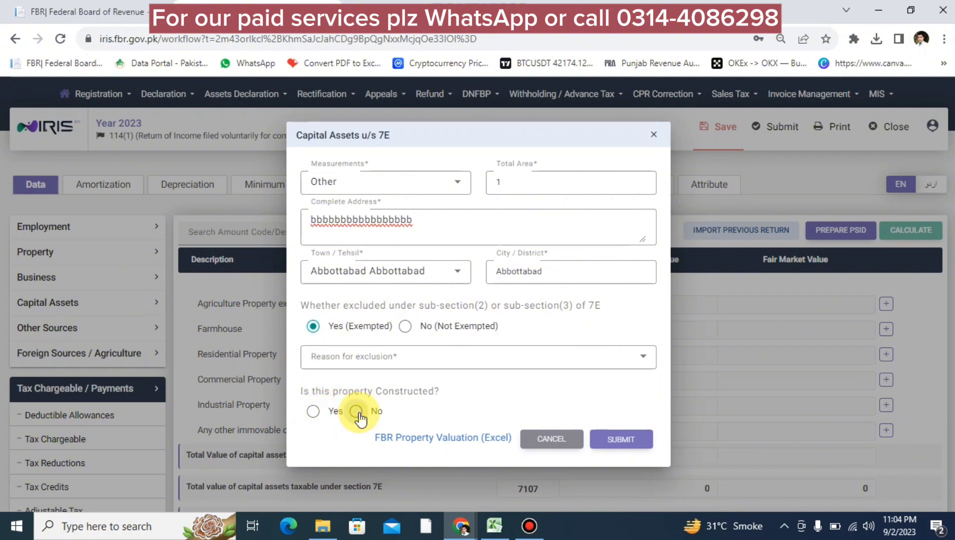
left_click(407, 356)
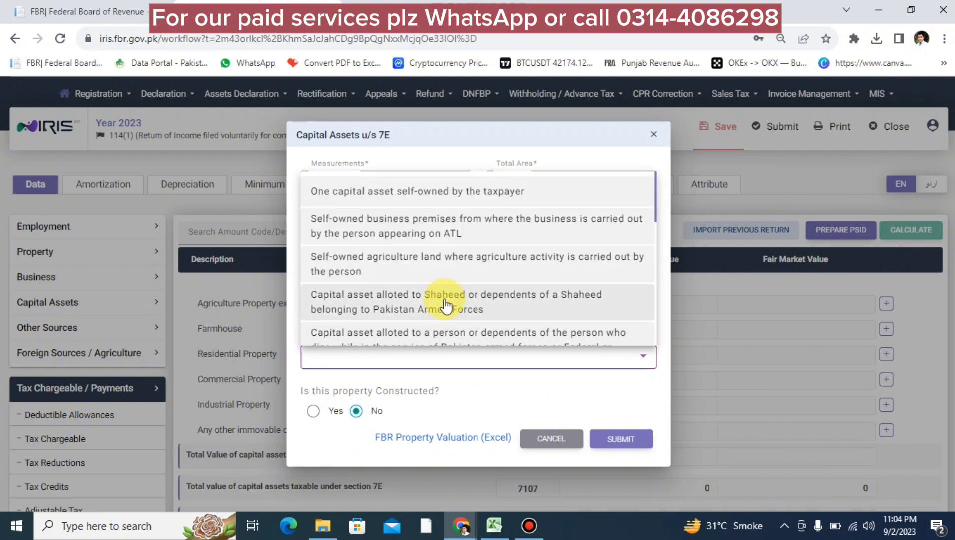
scroll(438, 320, "down", 5)
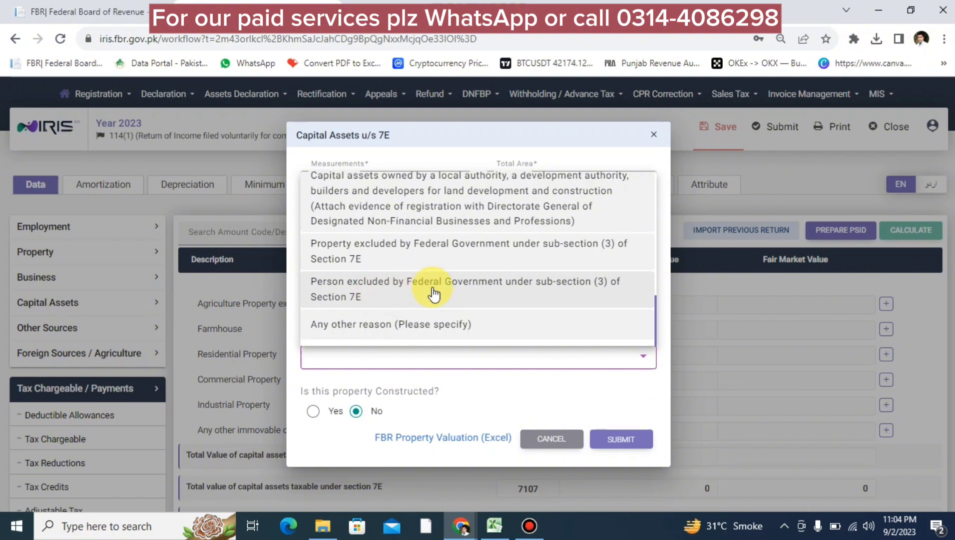
left_click(472, 298)
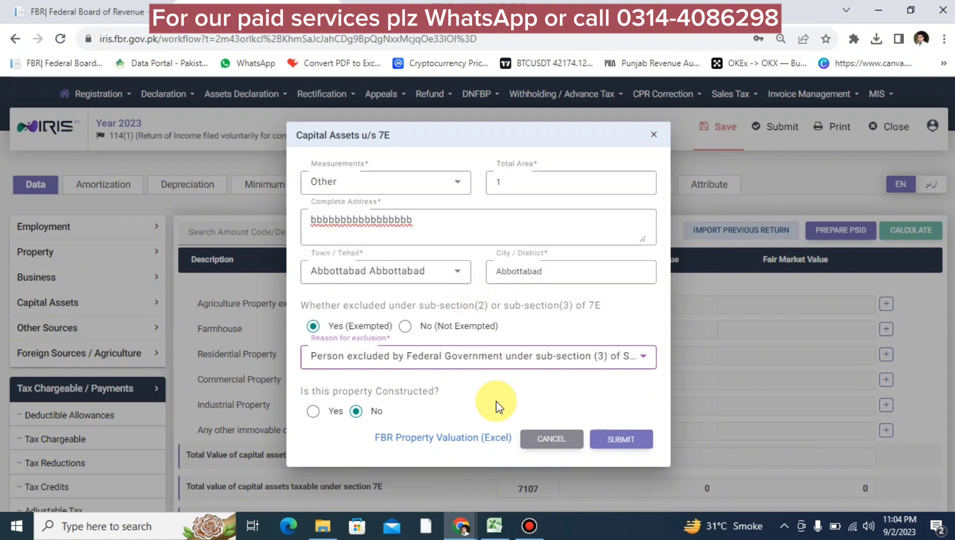
left_click(622, 447)
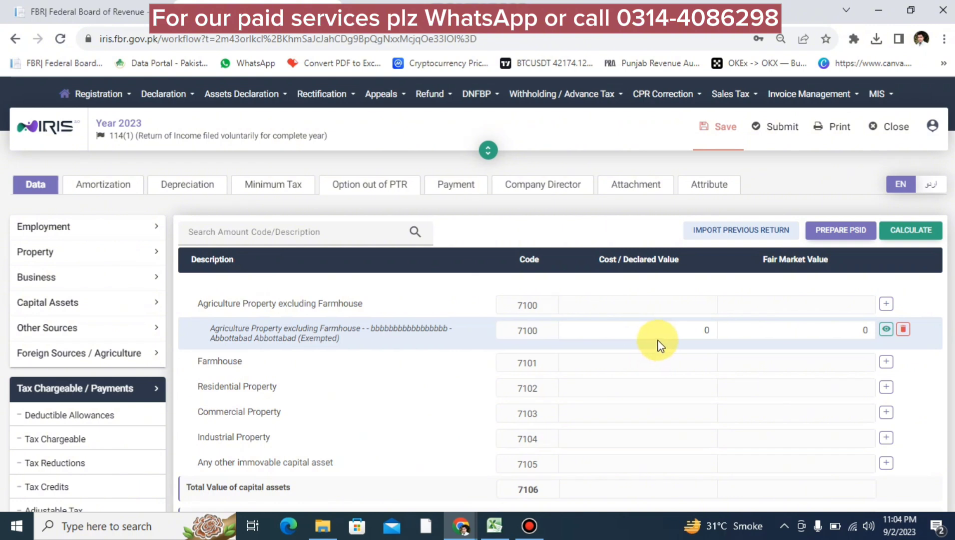
Examine the new agriculture entry's declared and fair market value fields, and look up the property amount in the 2022 wealth statement
left_click(682, 331)
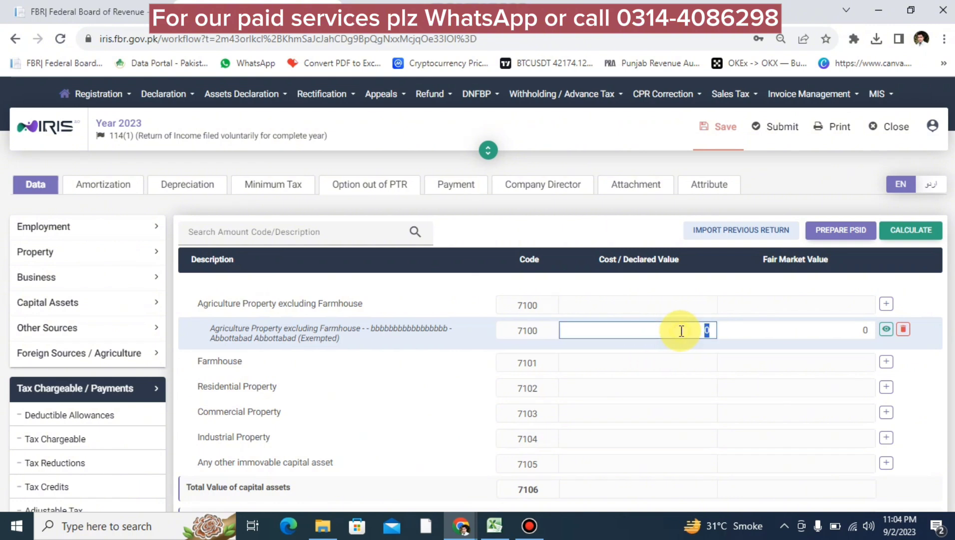
left_click(812, 328)
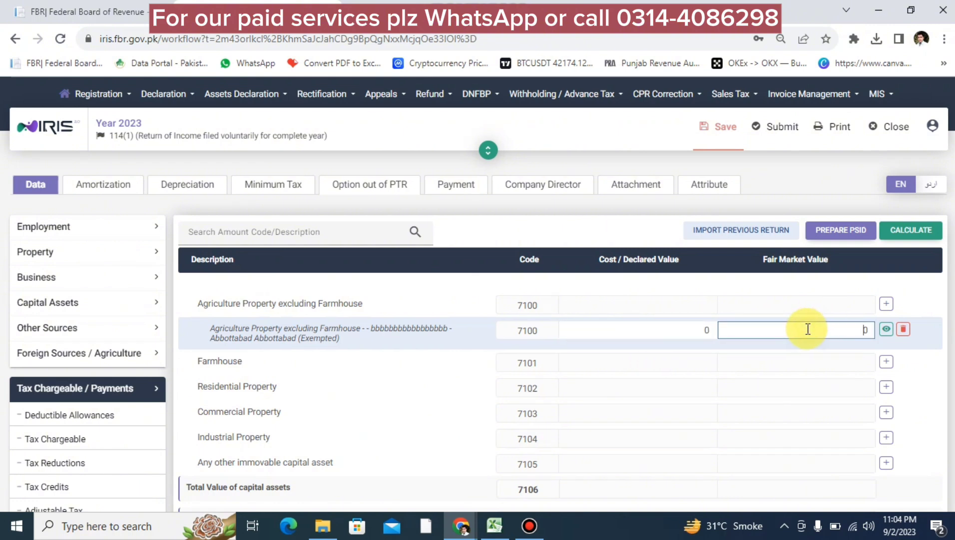
left_click(703, 334)
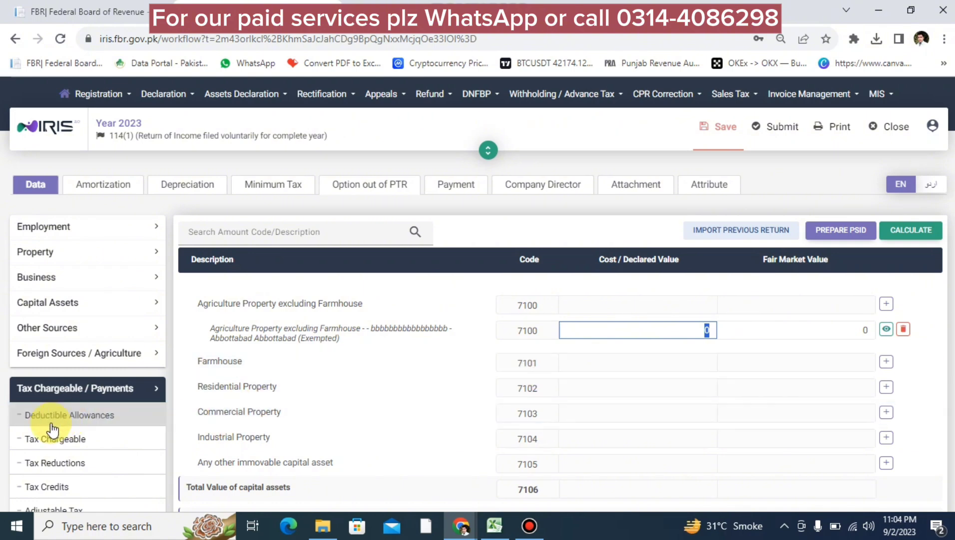
scroll(55, 427, "down", 4)
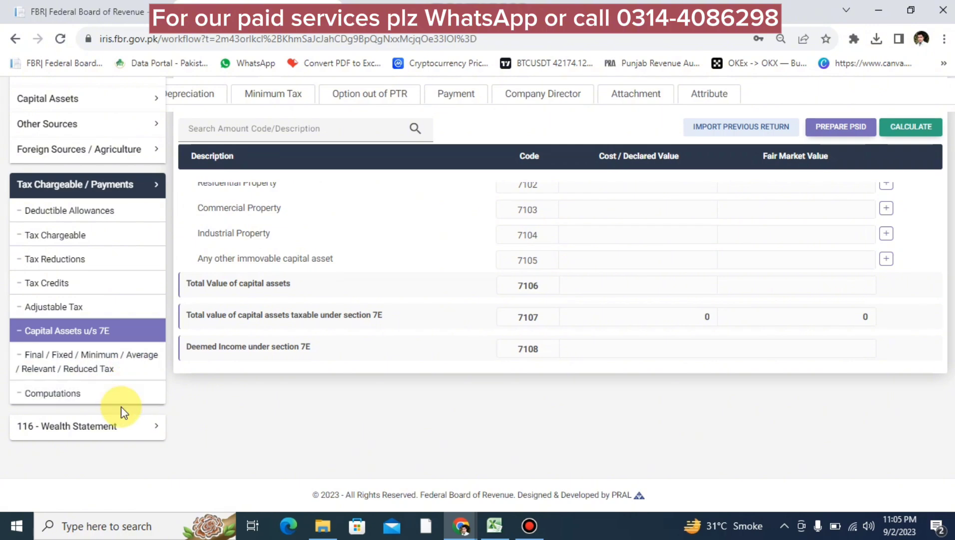
scroll(480, 332, "up", 4)
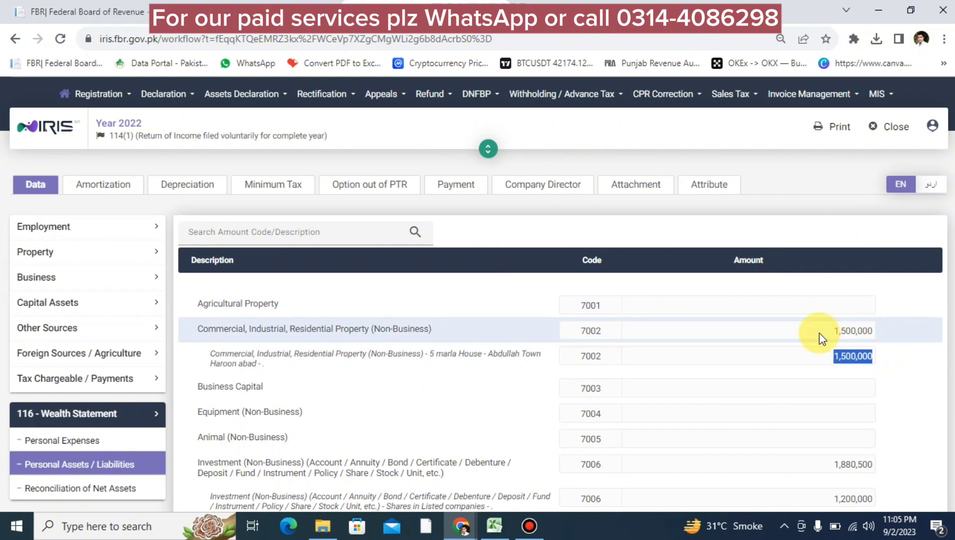
double_click(844, 331)
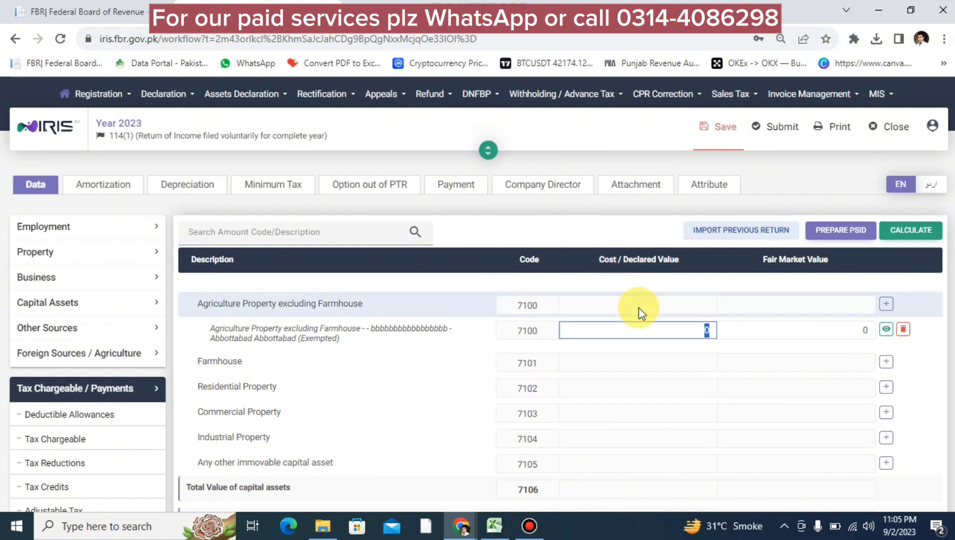
Set the agriculture property entry's Cost / Declared Value and Fair Market Value to 1,500,000 each and calculate the return
type("1,500,00")
type("0")
key("Tab")
type("1,500,00")
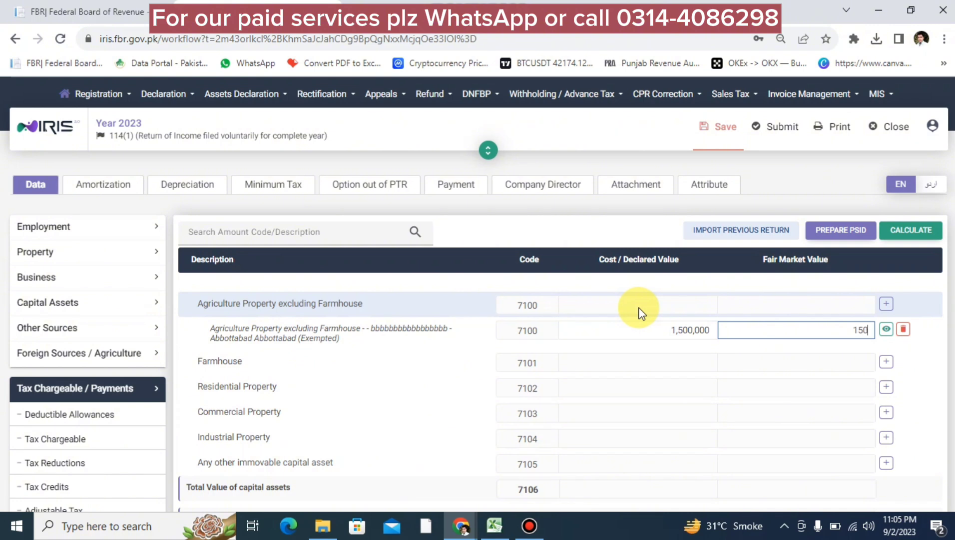
type("0")
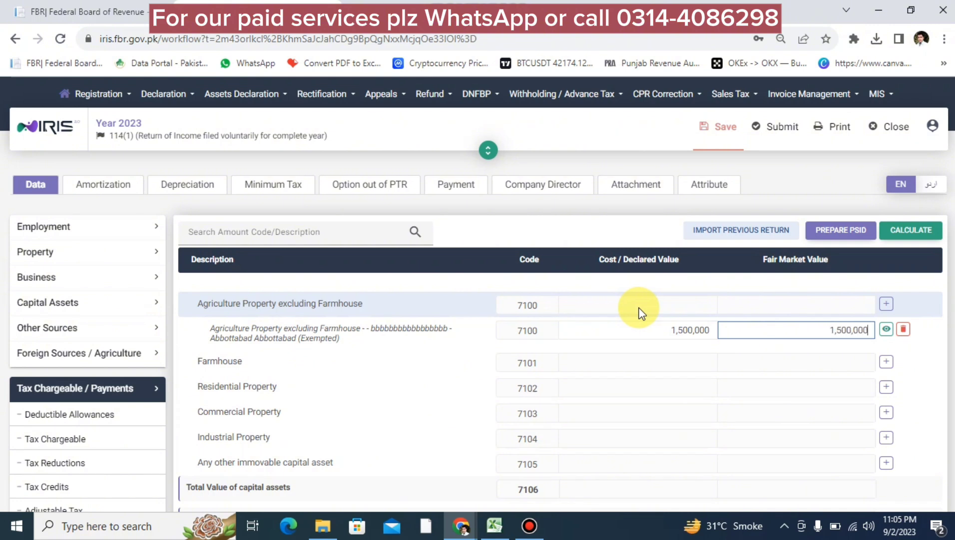
left_click(900, 232)
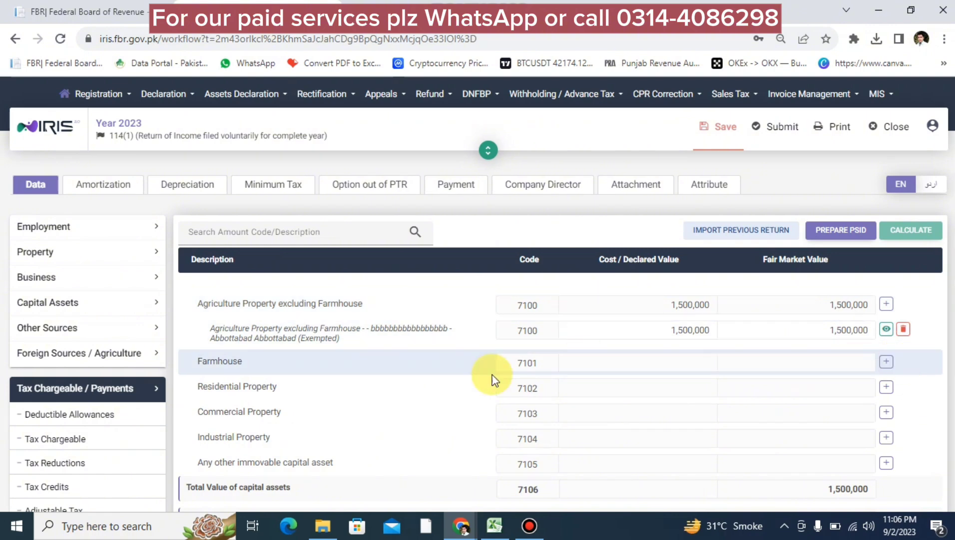
Start a Residential Property entry with measurement Other, total area 0, a placeholder address of repeated v's and town Abbottabad Havelian
left_click(887, 387)
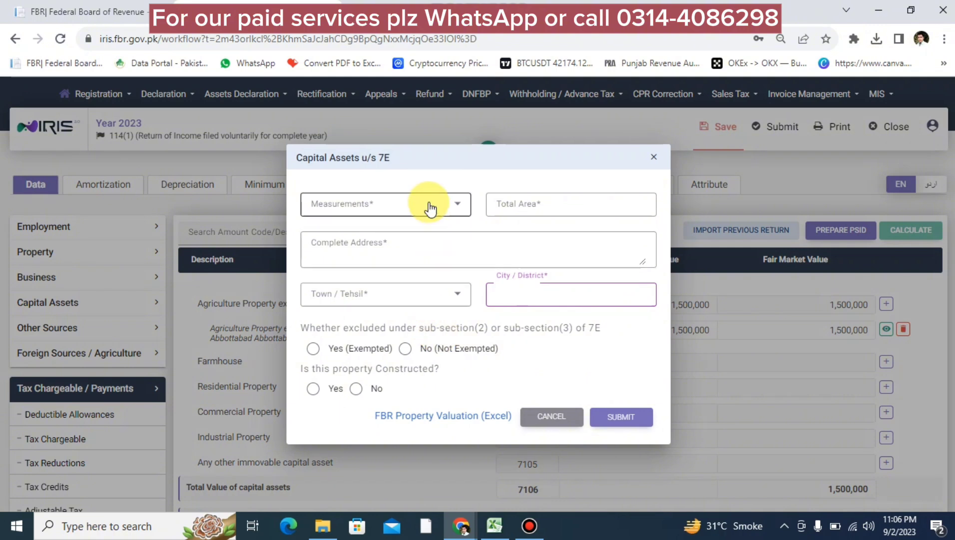
left_click(428, 205)
left_click(377, 242)
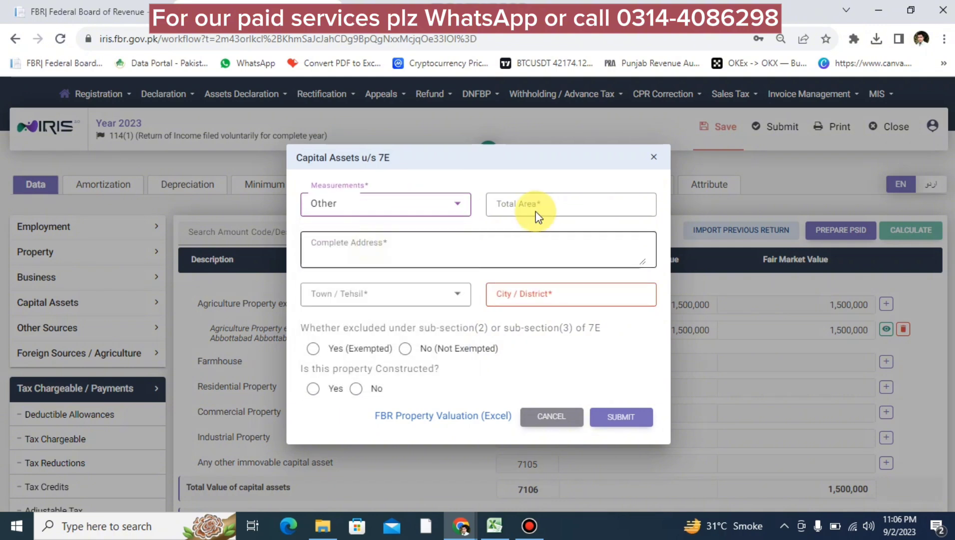
left_click(543, 201)
type("0")
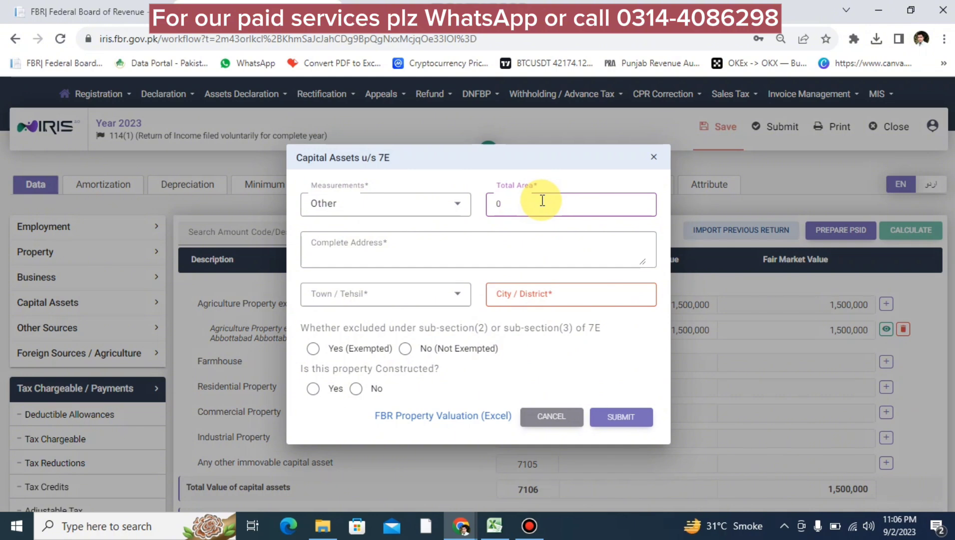
key("Tab")
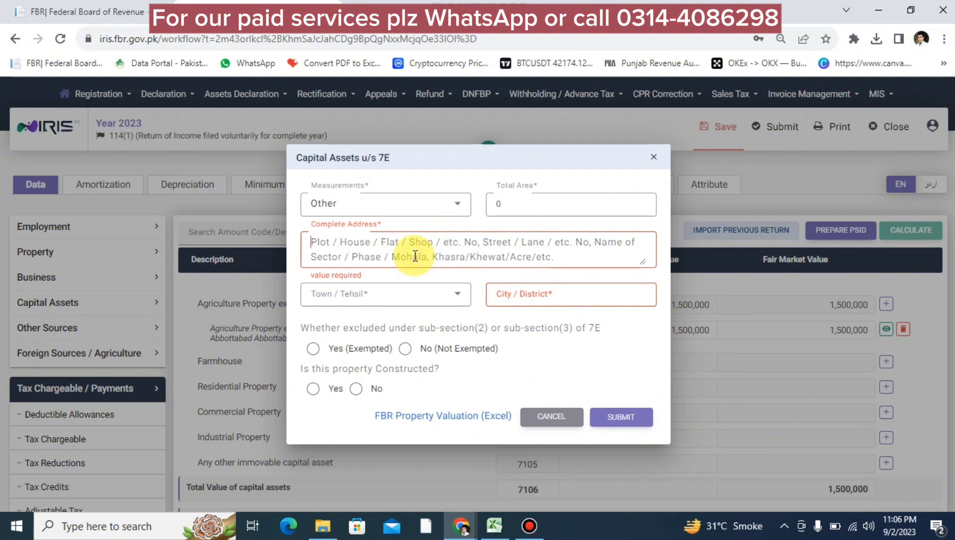
type("vvvvvvvvvvvvvvvv")
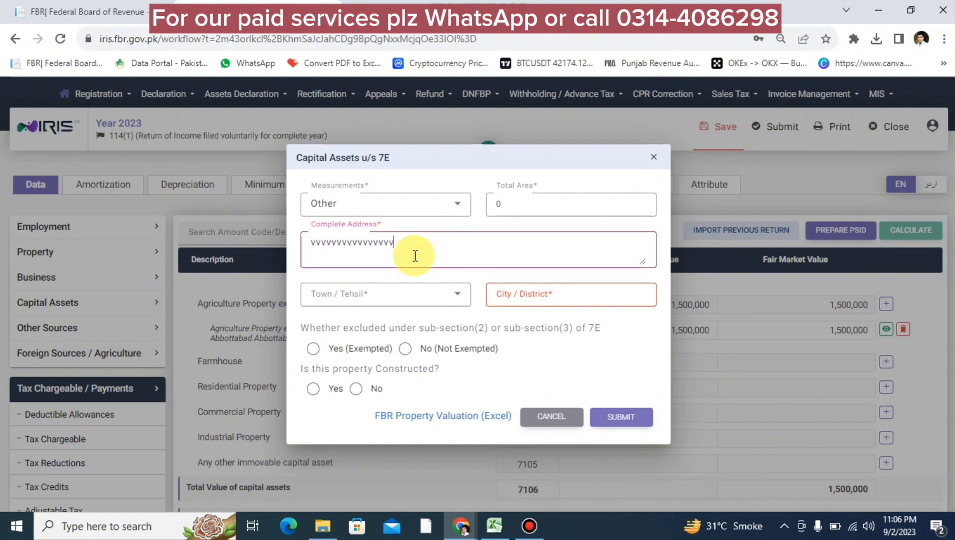
left_click(432, 299)
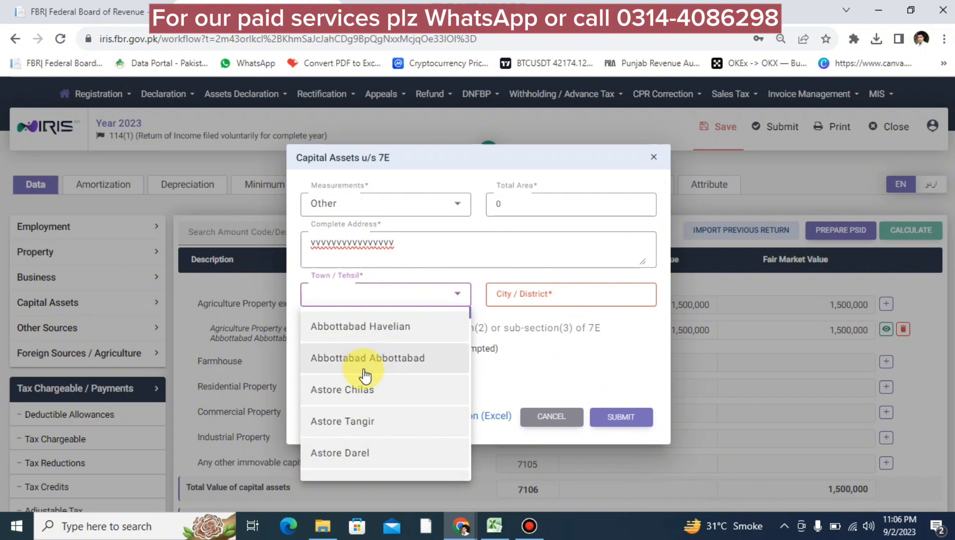
left_click(362, 331)
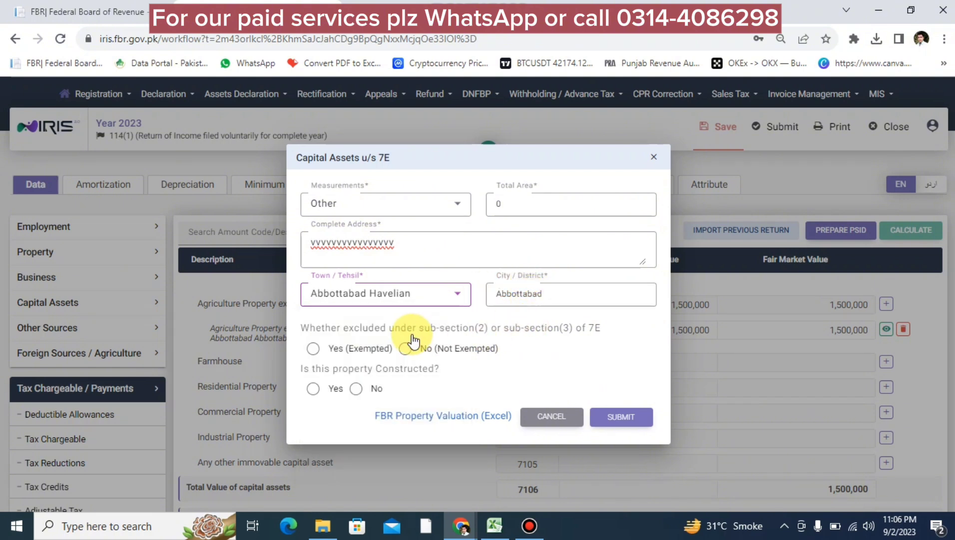
Submit the residential property as exempted and constructed, with covered area 100 and reason Person excluded by Federal Government under sub-section (3) of Section 7E
left_click(314, 348)
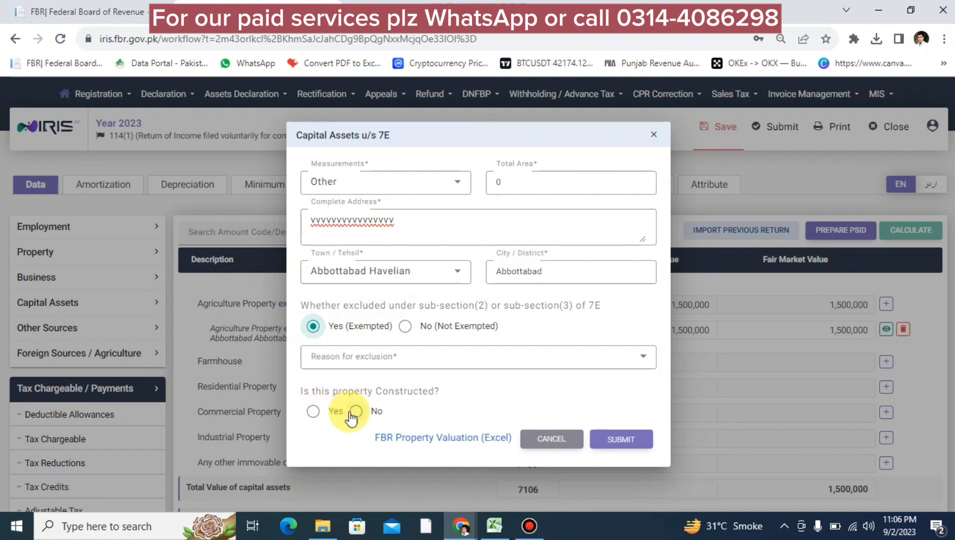
left_click(313, 411)
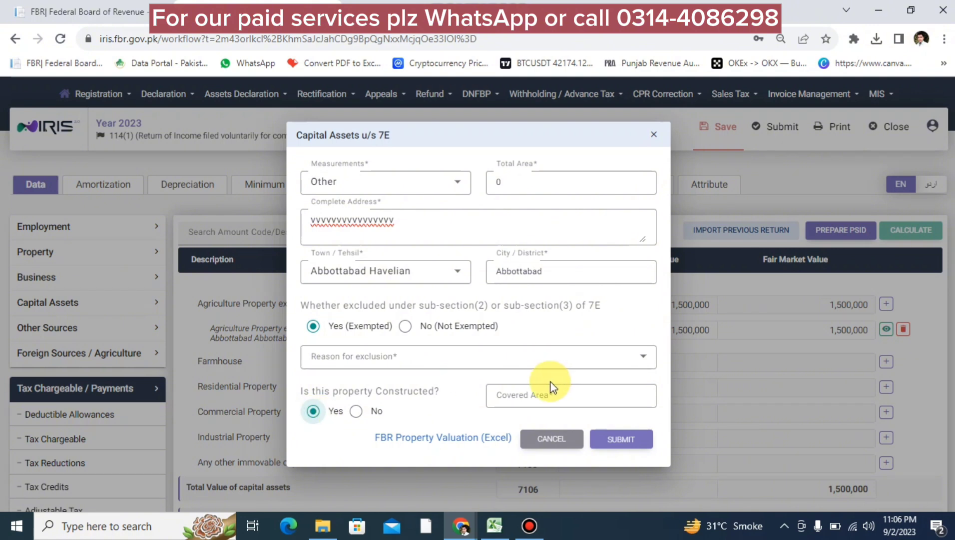
left_click(525, 398)
type("100")
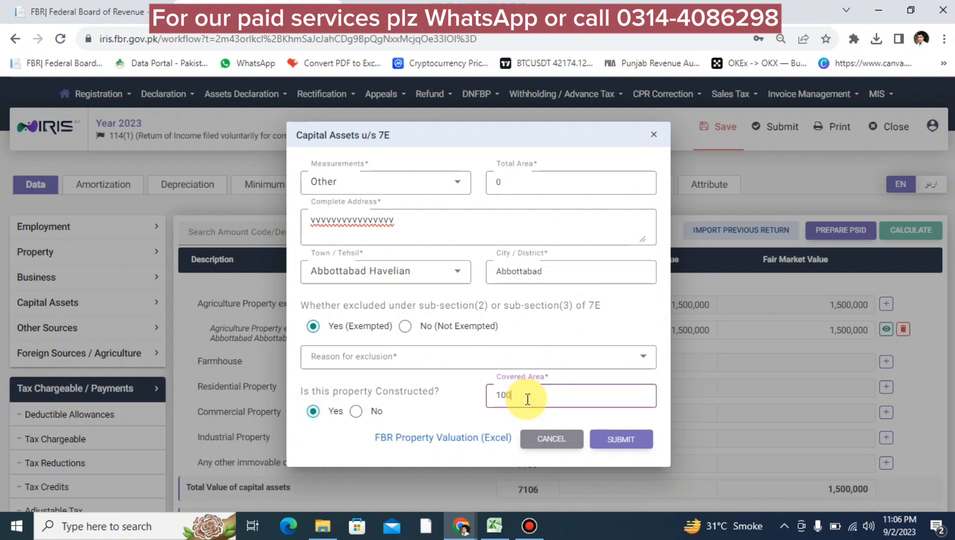
left_click(427, 362)
scroll(440, 294, "down", 3)
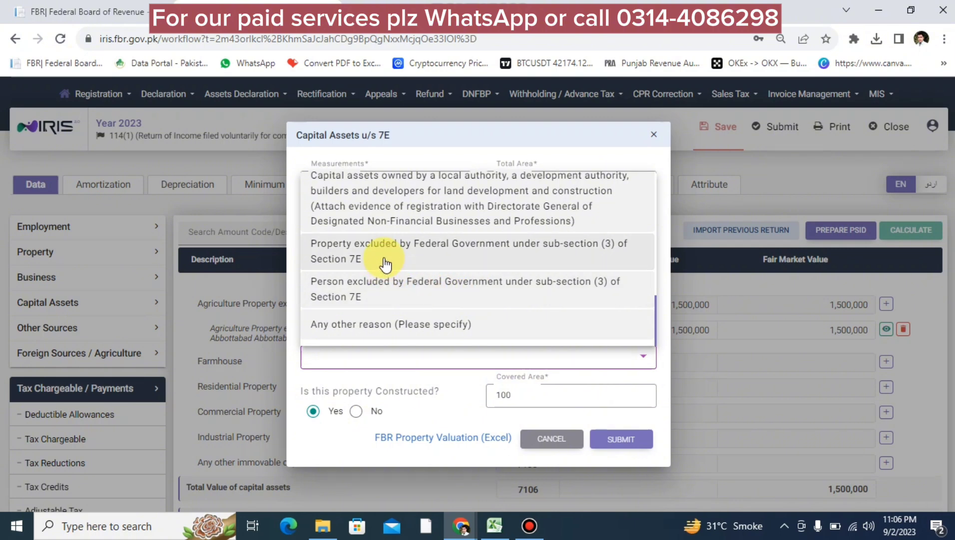
left_click(400, 295)
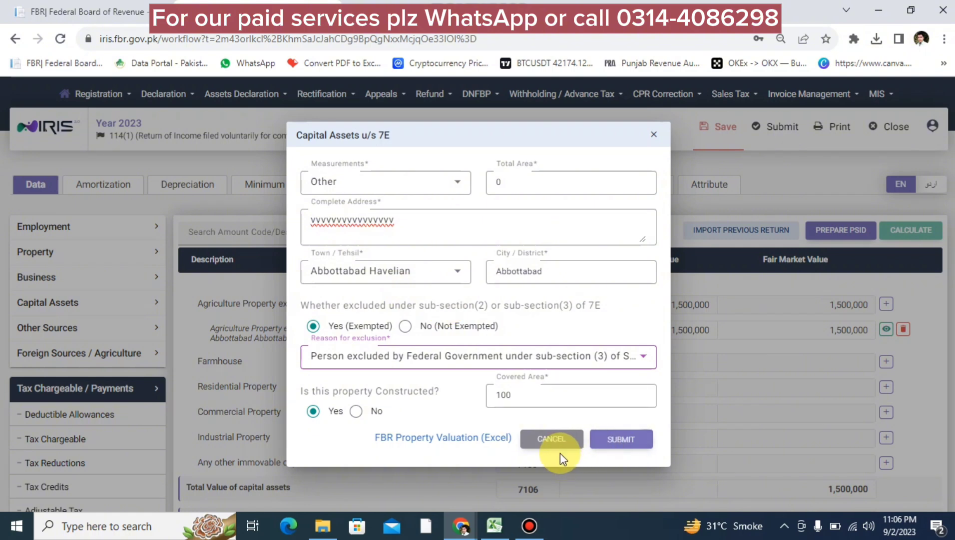
left_click(623, 442)
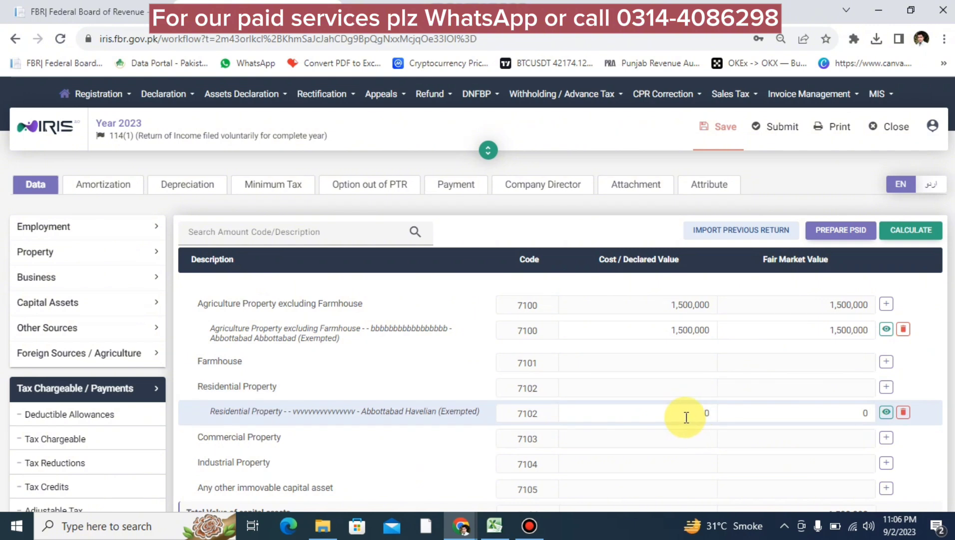
Set the residential property entry's Cost / Declared Value and Fair Market Value to 3,000,000 each, and calculate and save the return
left_click(685, 416)
type("3,000,000")
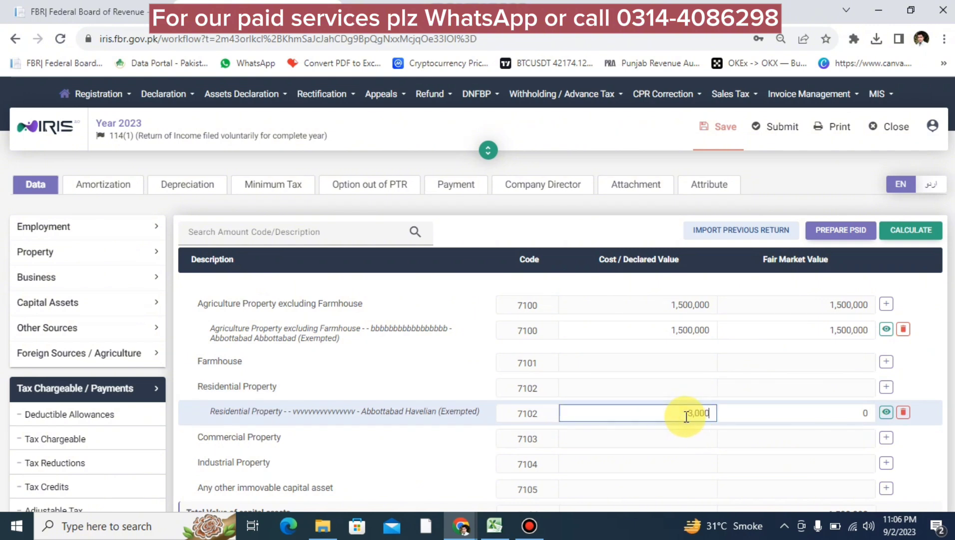
key("ctrl+a")
key("ctrl+c")
key("Tab")
key("ctrl+v")
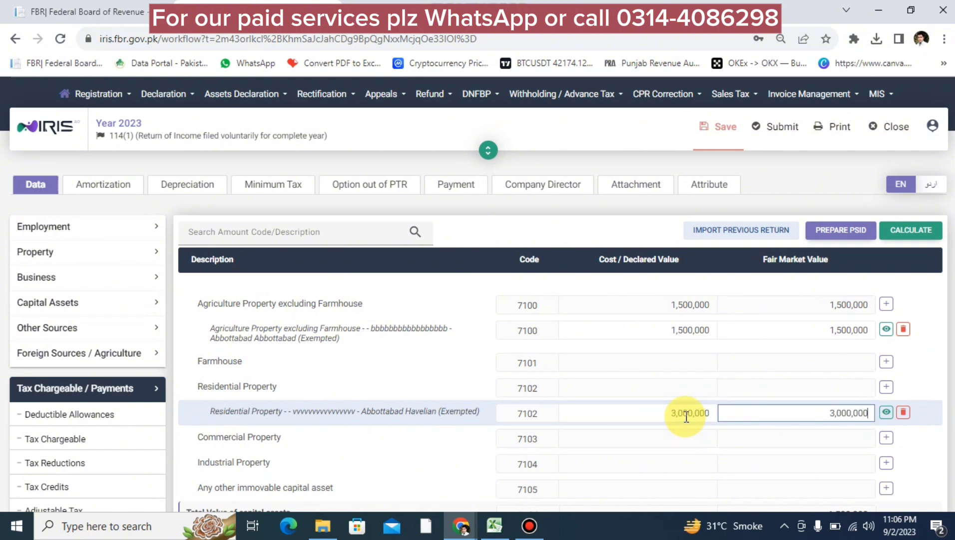
left_click(899, 235)
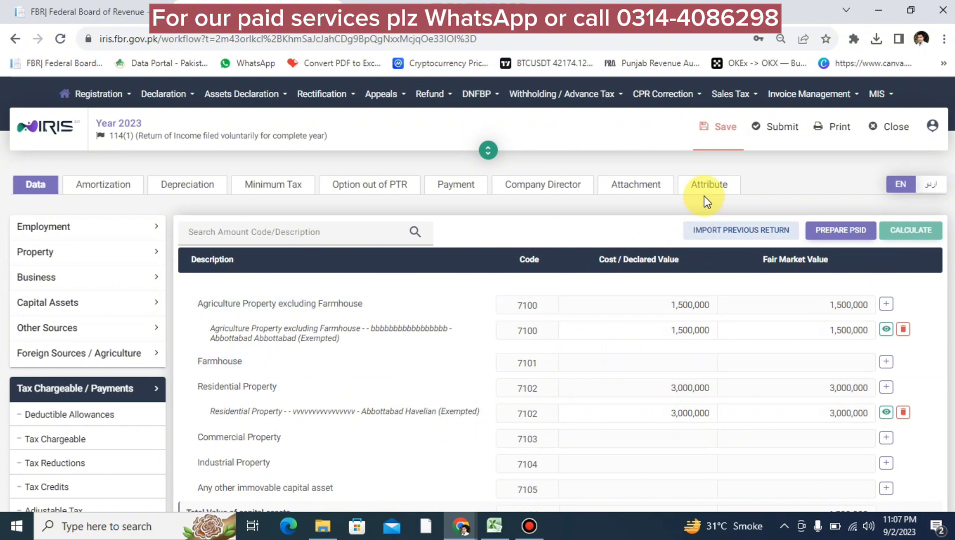
left_click(722, 127)
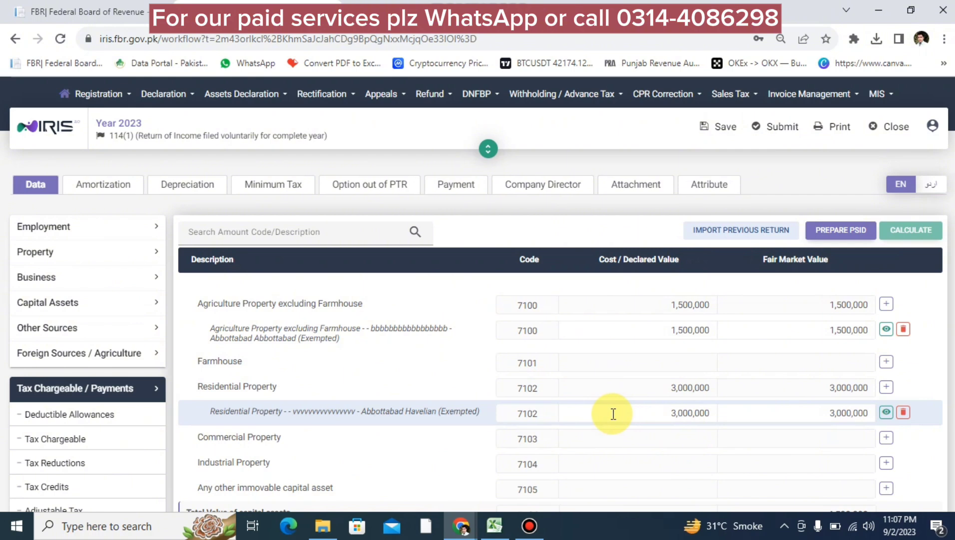
Review the Capital Assets u/s 7E entries and totals against the property listed in the 2022 wealth statement
scroll(618, 406, "down", 5)
scroll(618, 398, "up", 3)
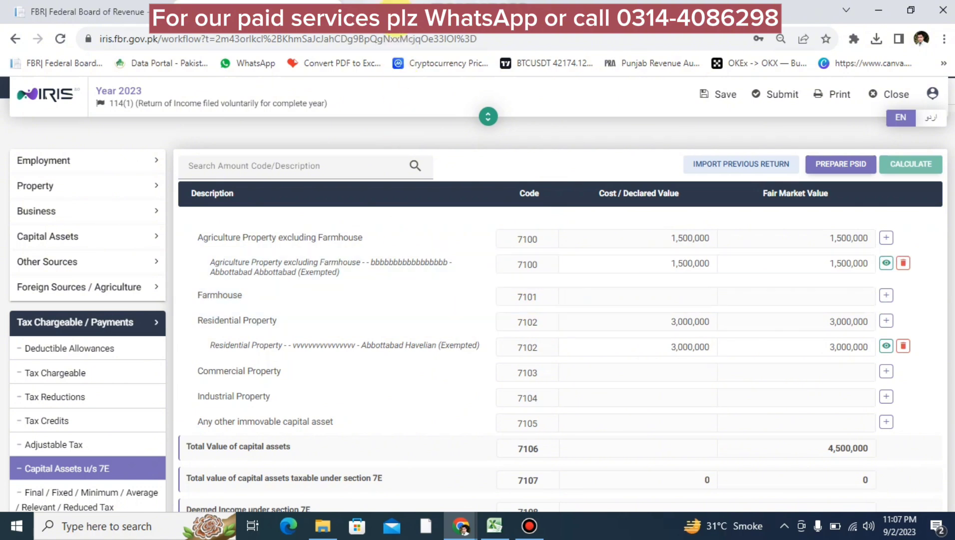
left_click(396, 16)
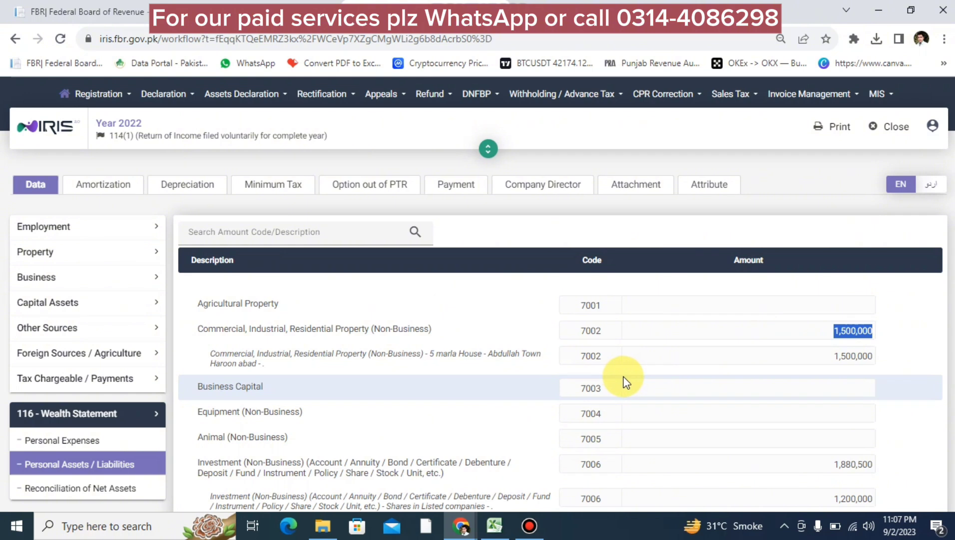
left_click(282, 16)
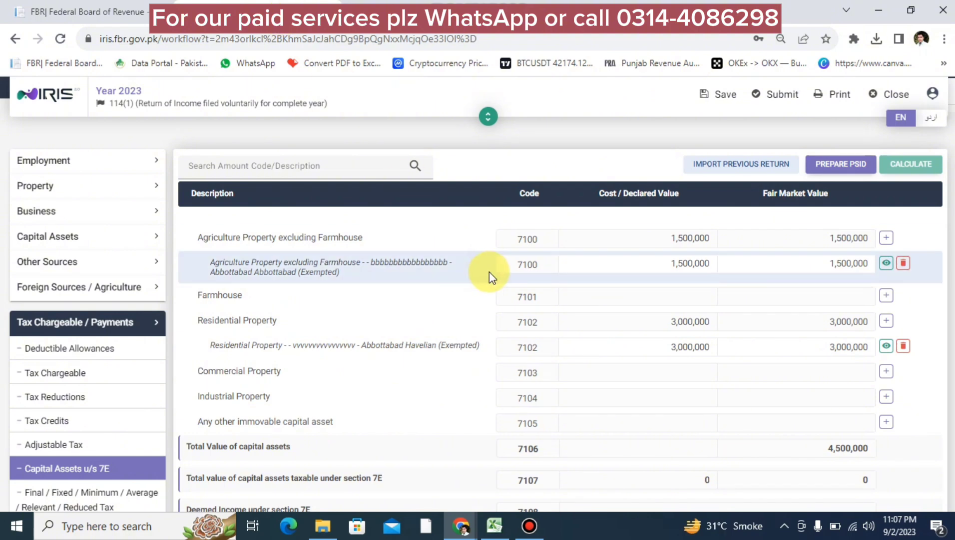
scroll(793, 414, "down", 3)
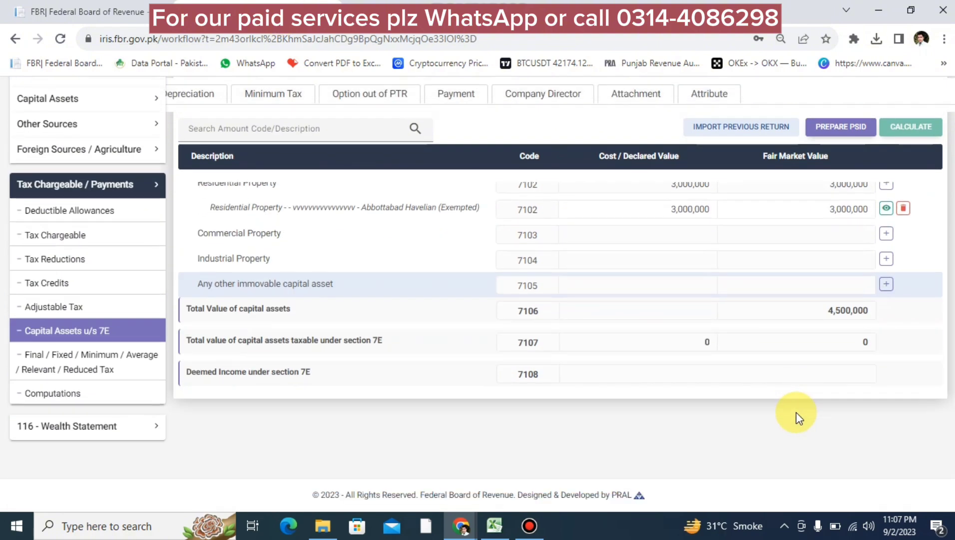
scroll(707, 297, "up", 4)
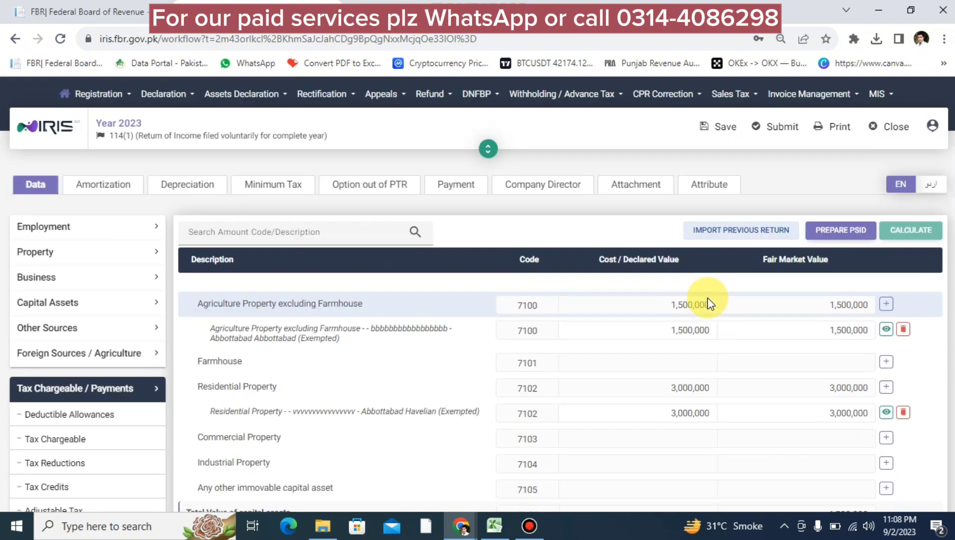
scroll(707, 297, "down", 2)
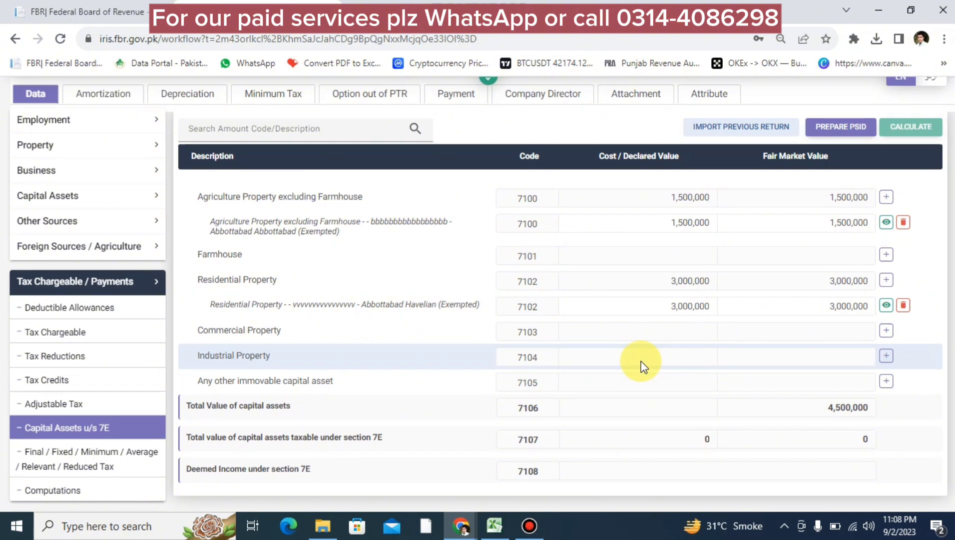
scroll(654, 281, "up", 3)
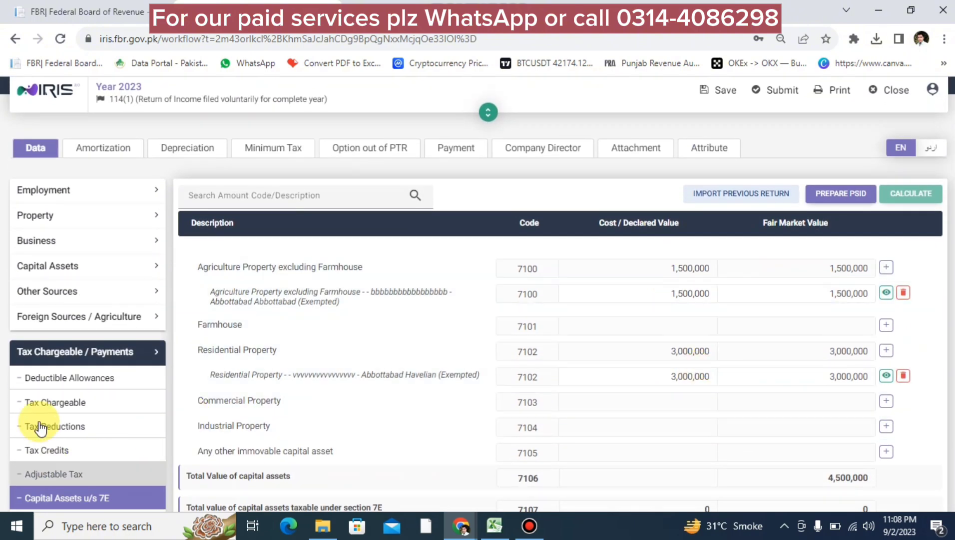
scroll(35, 422, "down", 3)
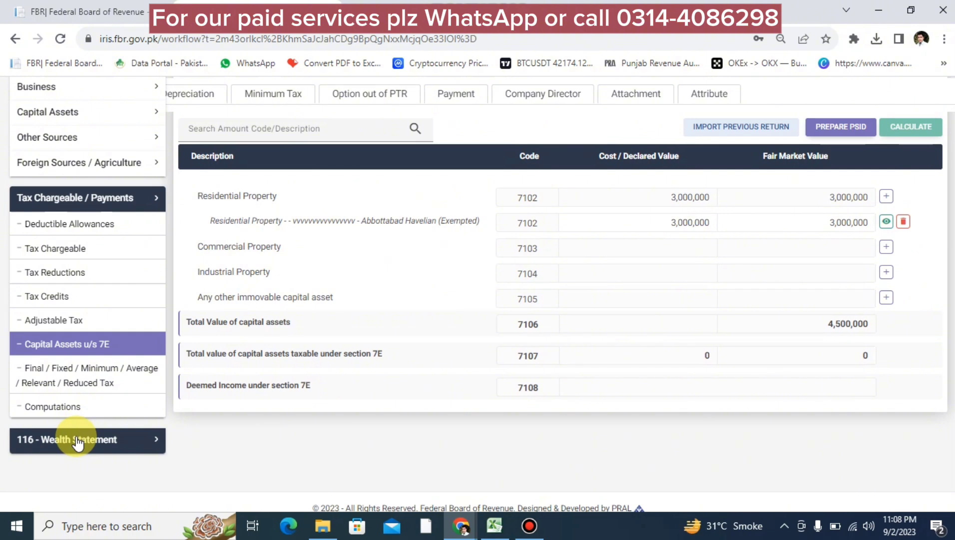
Examine the 2023 wealth statement's Personal Assets / Liabilities for the declared agriculture and residential properties, total assets and net assets
left_click(105, 439)
left_click(73, 371)
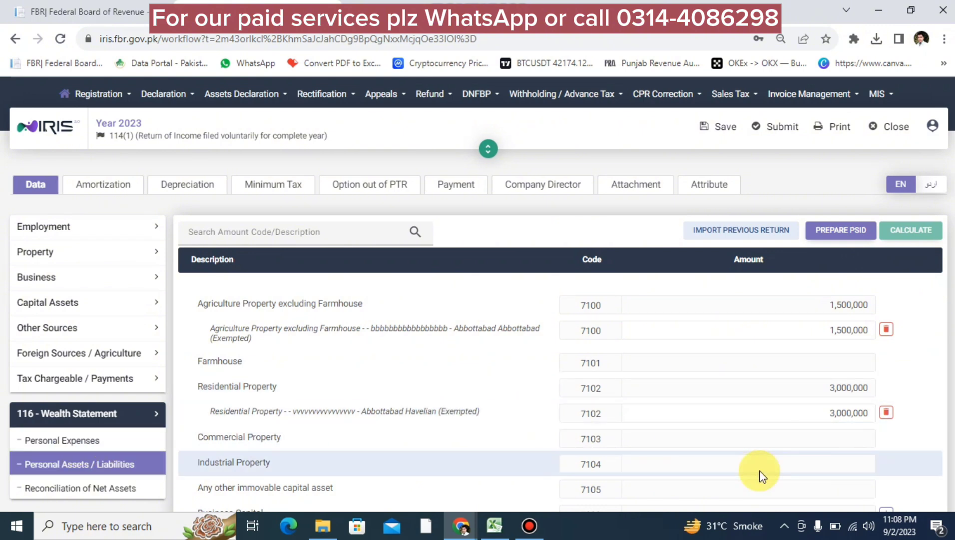
left_click(94, 388)
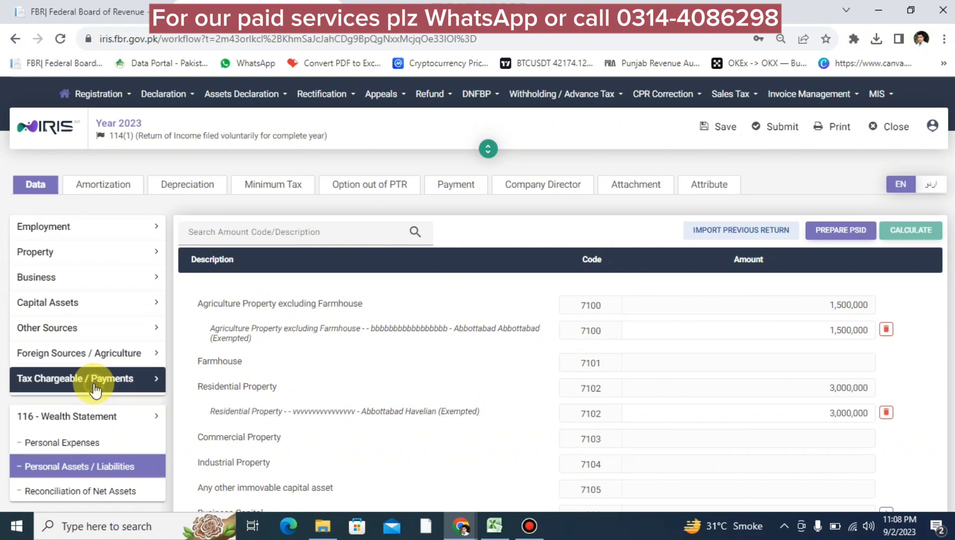
scroll(91, 425, "down", 5)
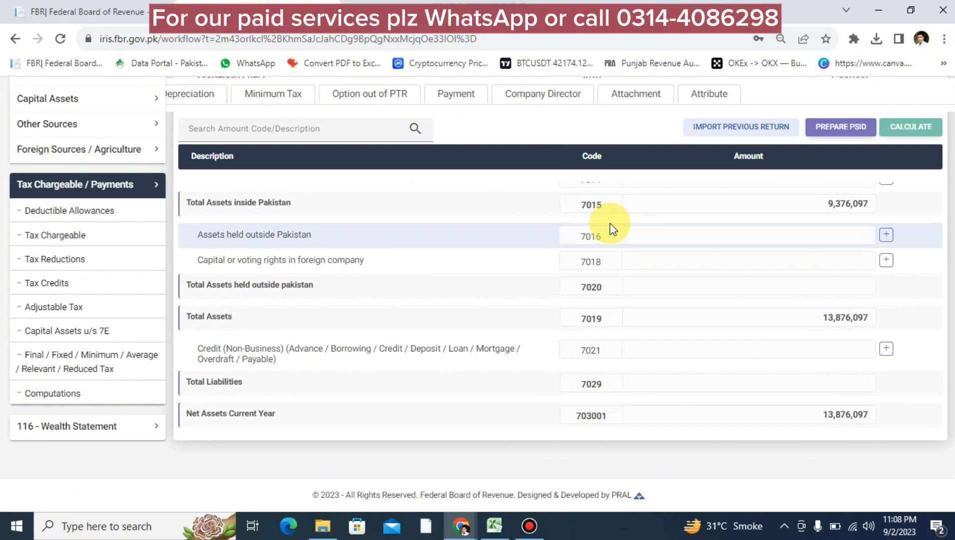
scroll(610, 223, "up", 15)
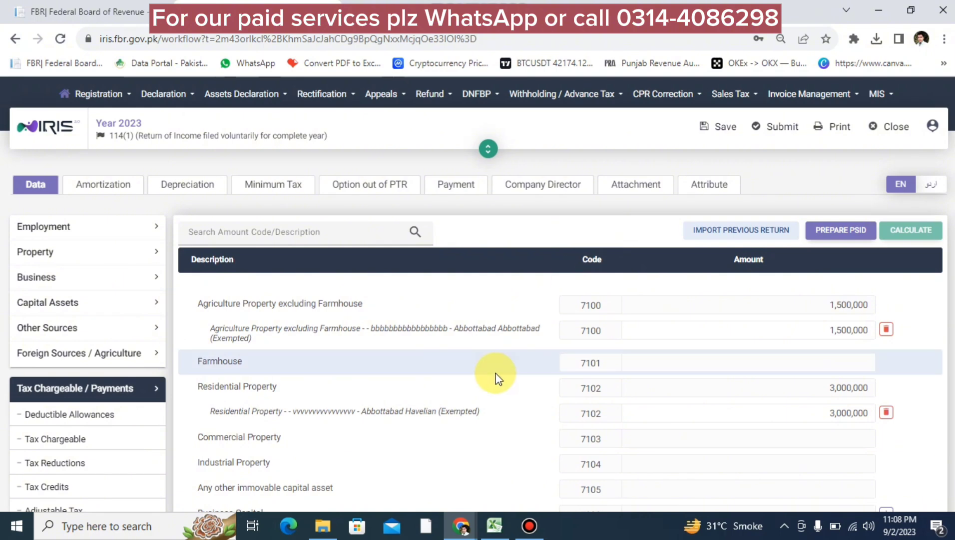
scroll(495, 376, "down", 12)
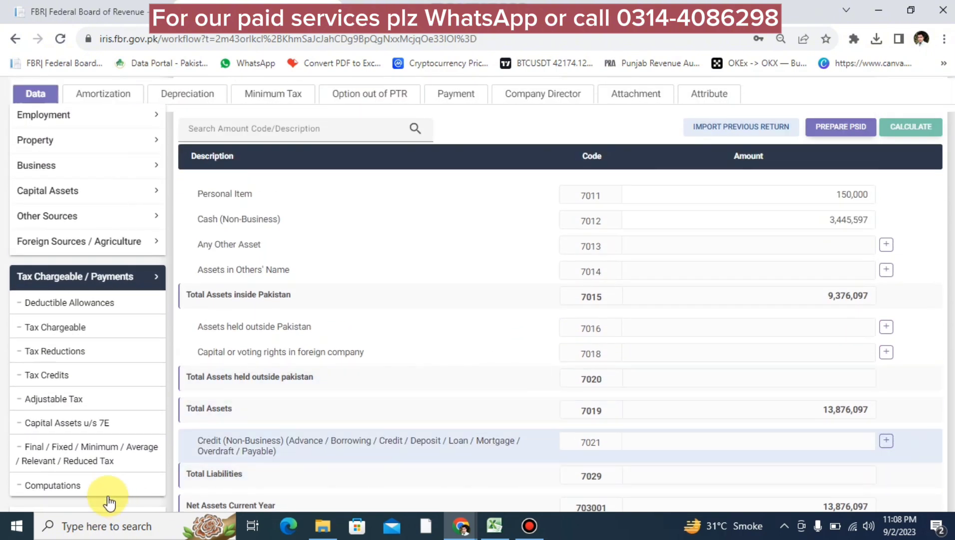
scroll(448, 322, "down", 2)
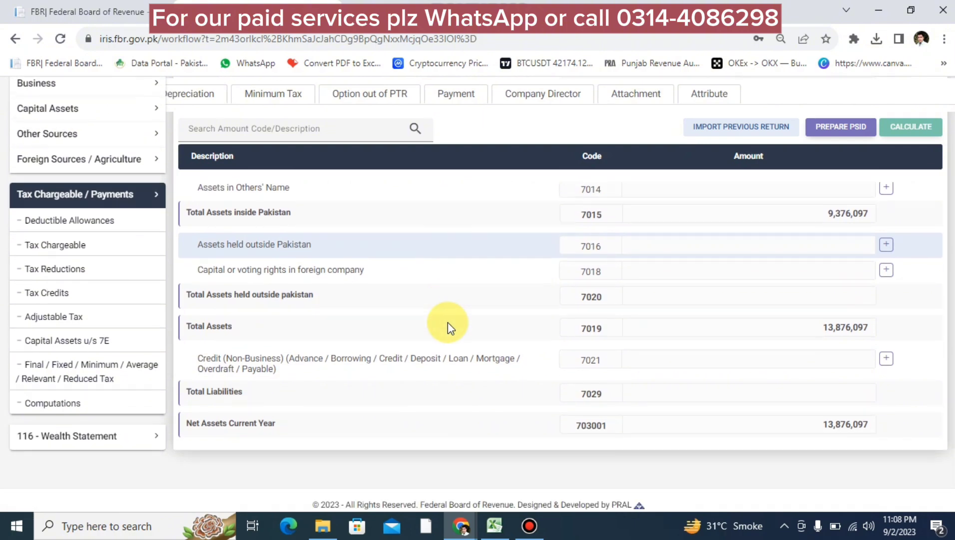
scroll(448, 322, "up", 15)
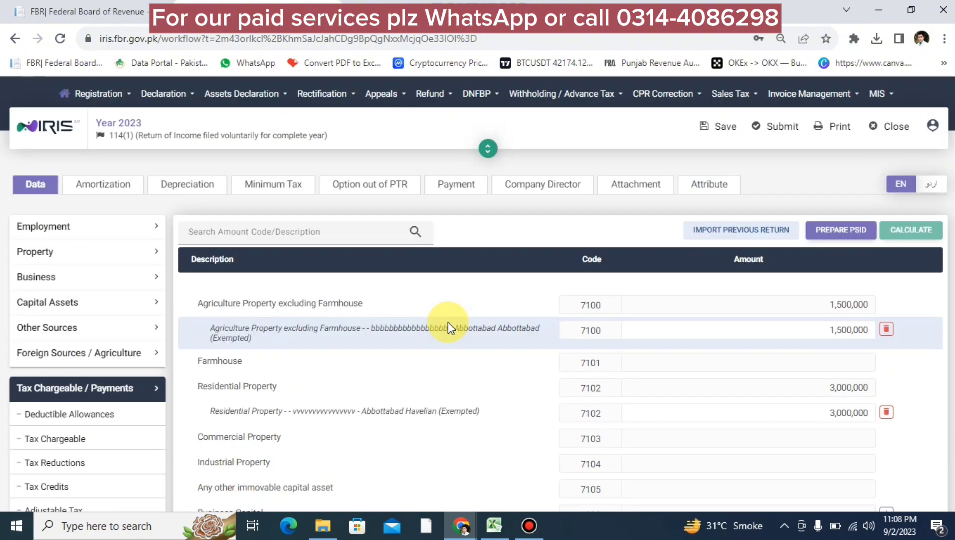